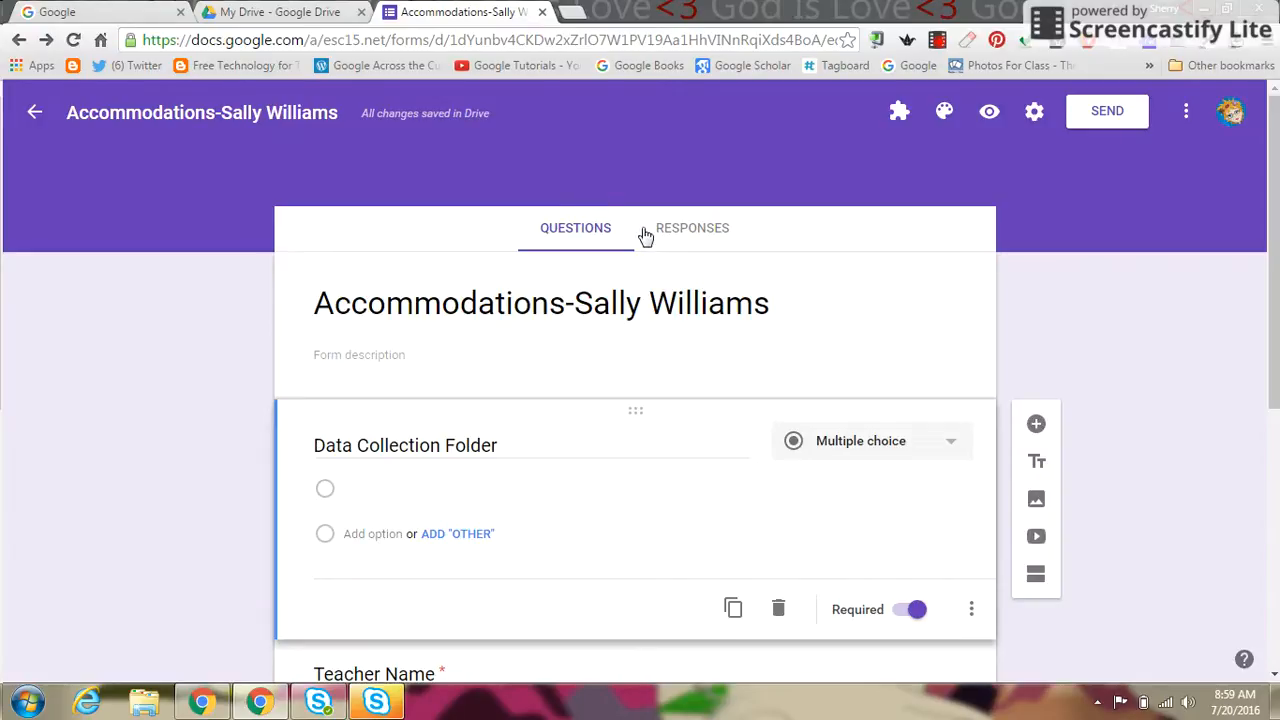
Step: Review the Teacher Name question, keeping it as a checkboxes question
{"action": "scroll", "coordinate": [1275, 268], "scroll_direction": "down", "scroll_amount": 1}
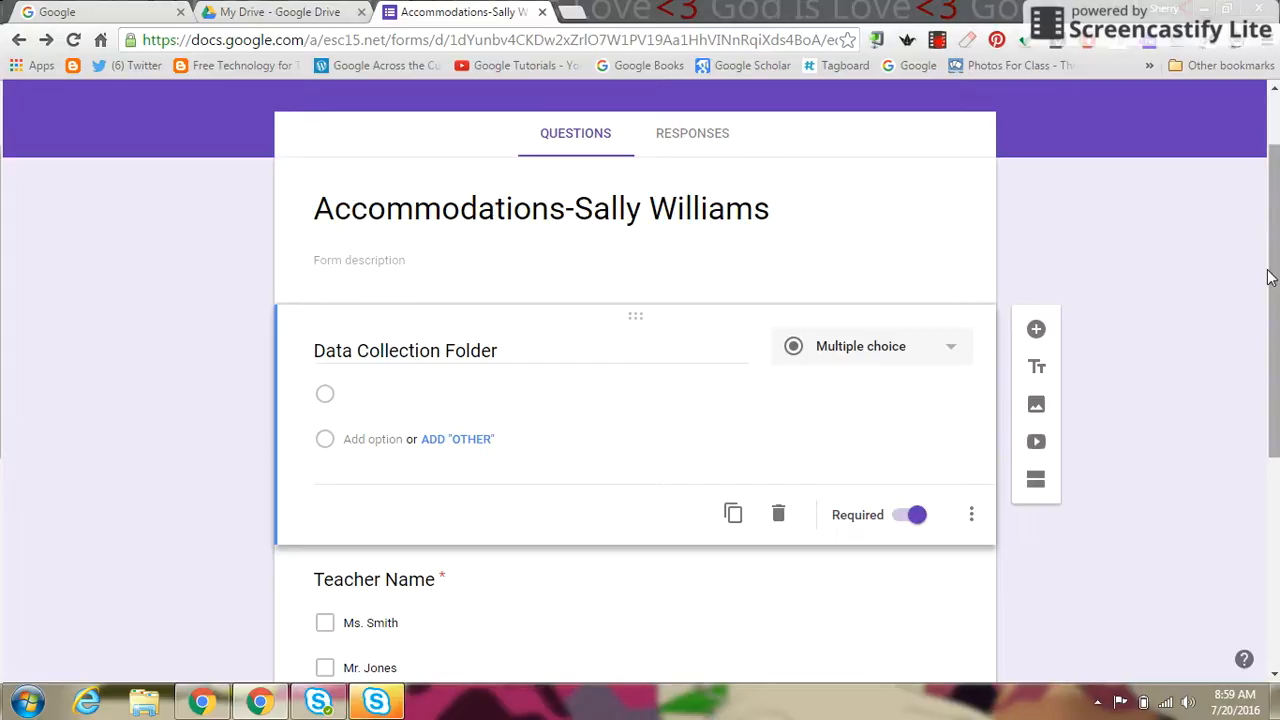
{"action": "left_click_drag", "start_coordinate": [1270, 278], "coordinate": [1257, 414]}
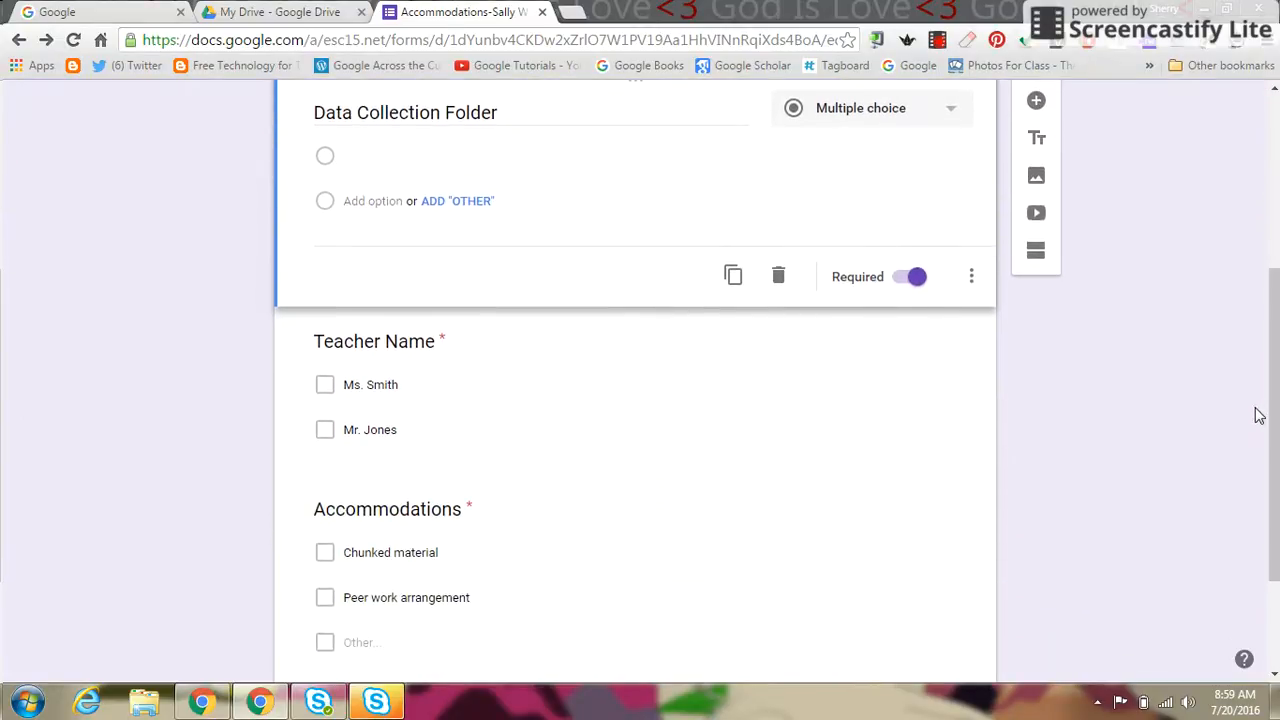
{"action": "left_click", "coordinate": [466, 384]}
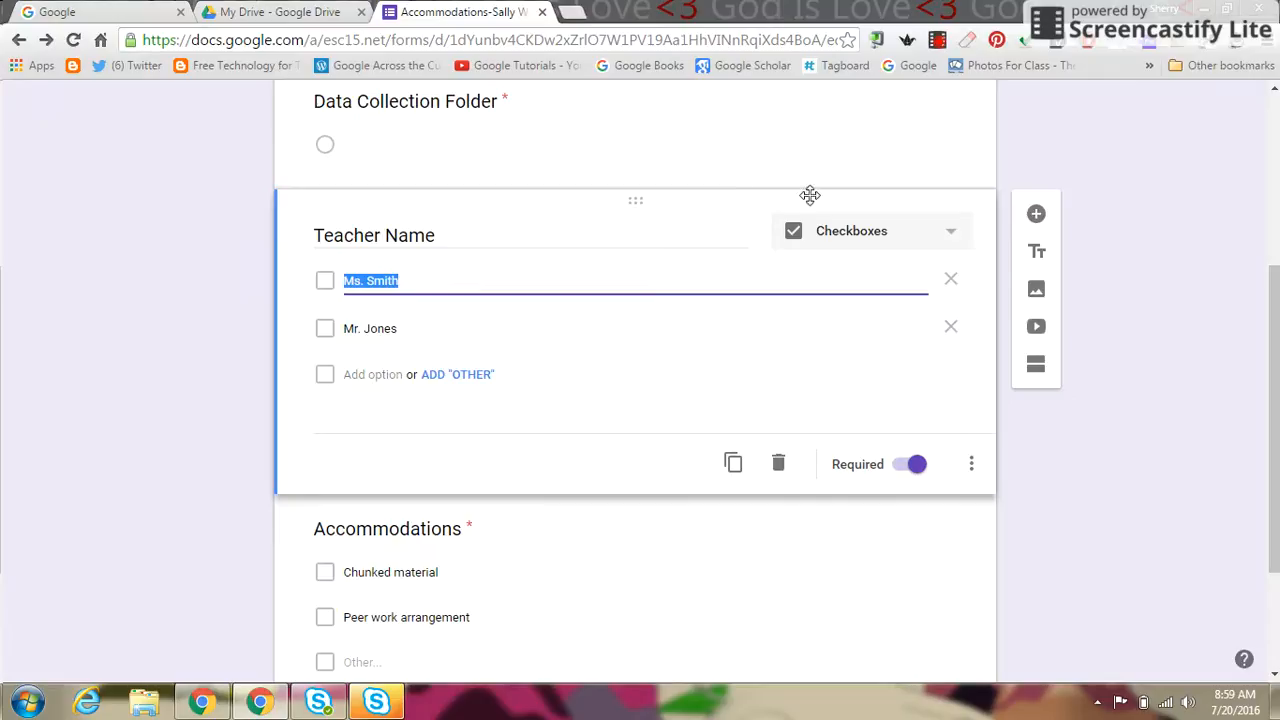
{"action": "left_click", "coordinate": [944, 234]}
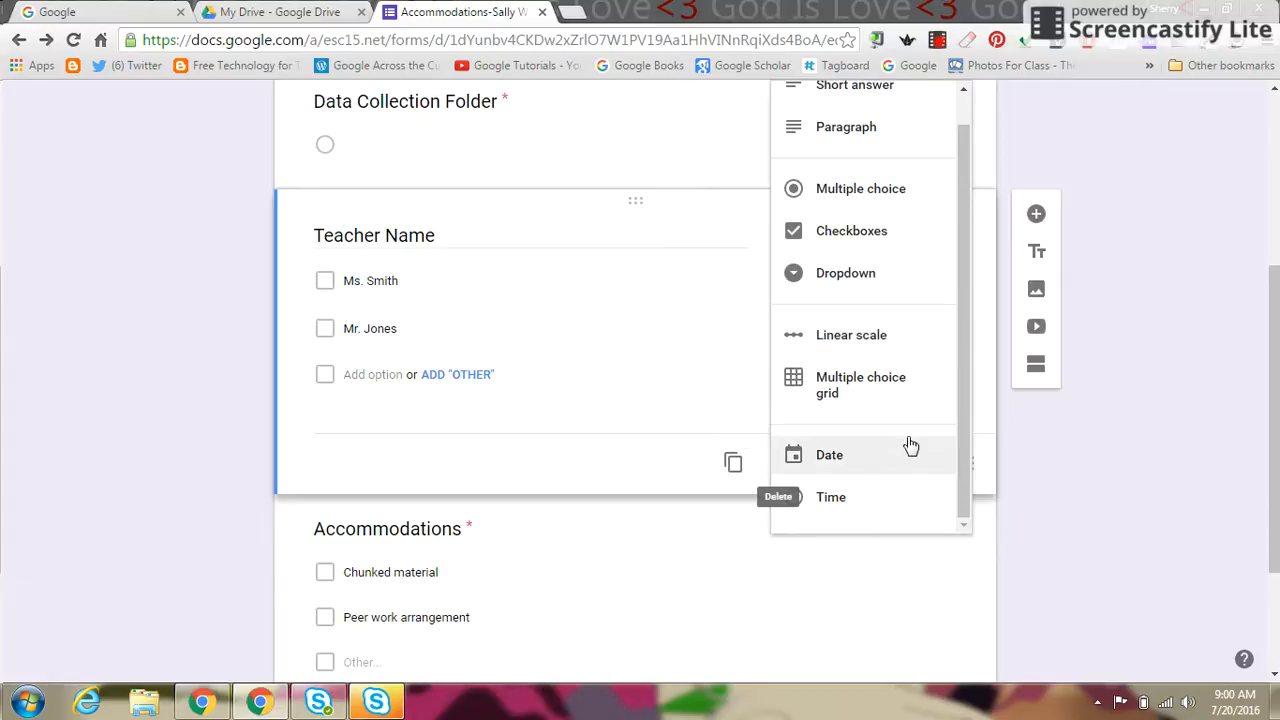
{"action": "left_click", "coordinate": [1157, 499]}
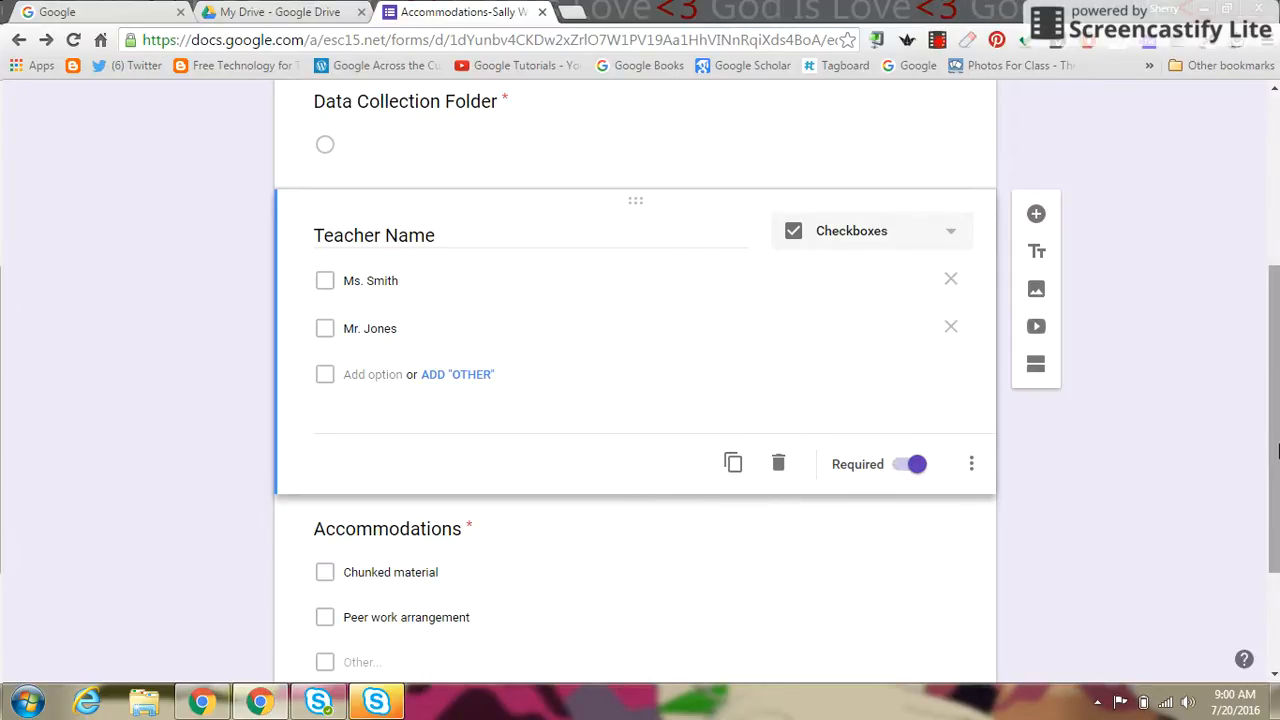
Step: Remove and re-add the Other option on the Accommodations question
{"action": "left_click_drag", "start_coordinate": [1273, 463], "coordinate": [1270, 548]}
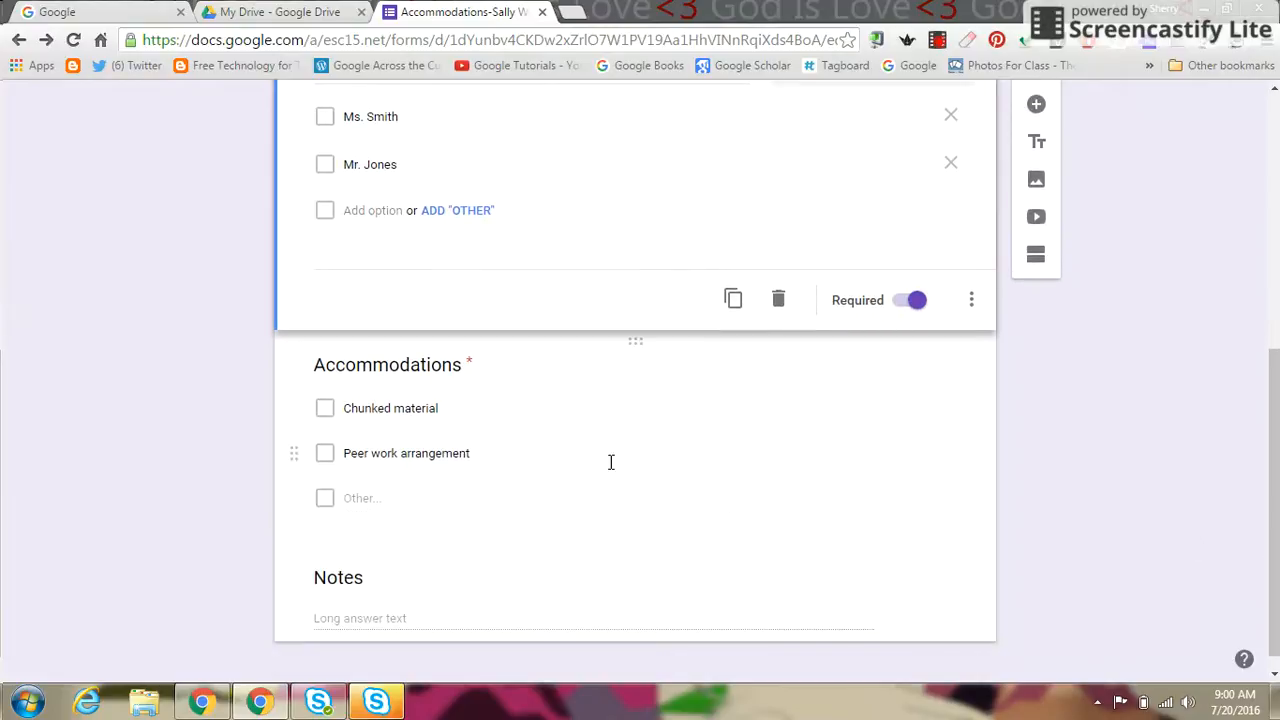
{"action": "left_click", "coordinate": [532, 411]}
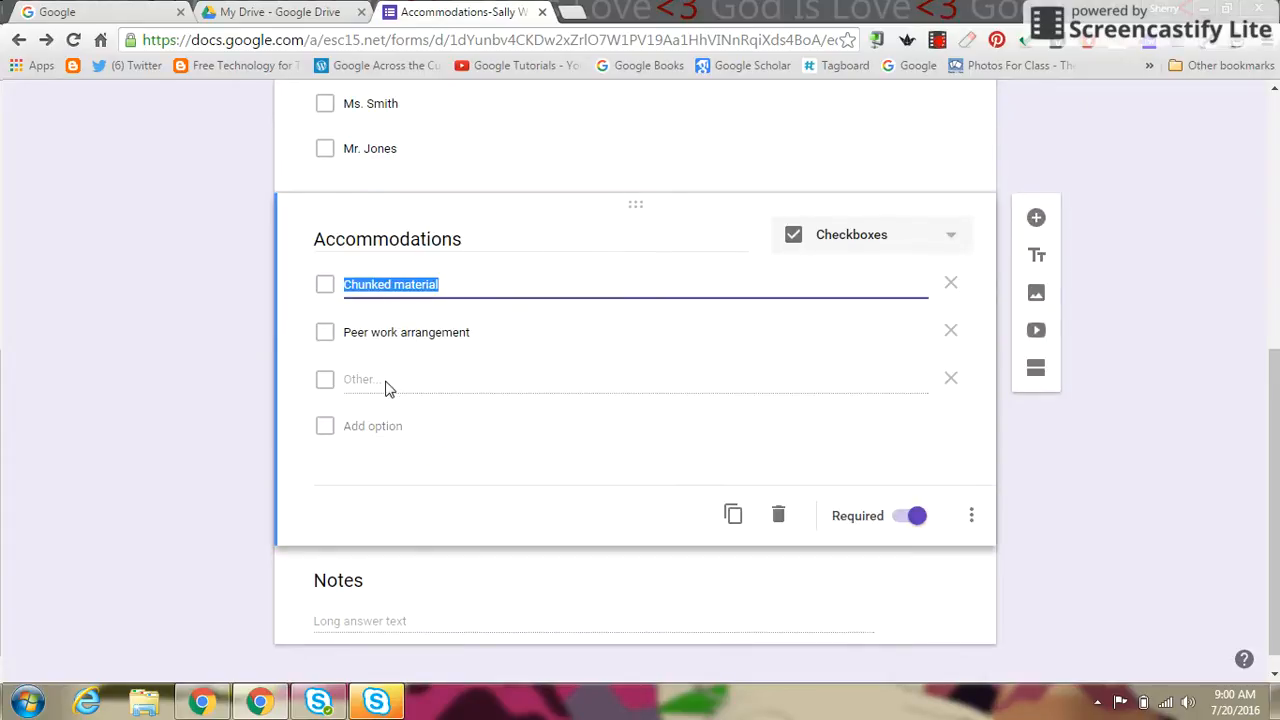
{"action": "left_click", "coordinate": [945, 383]}
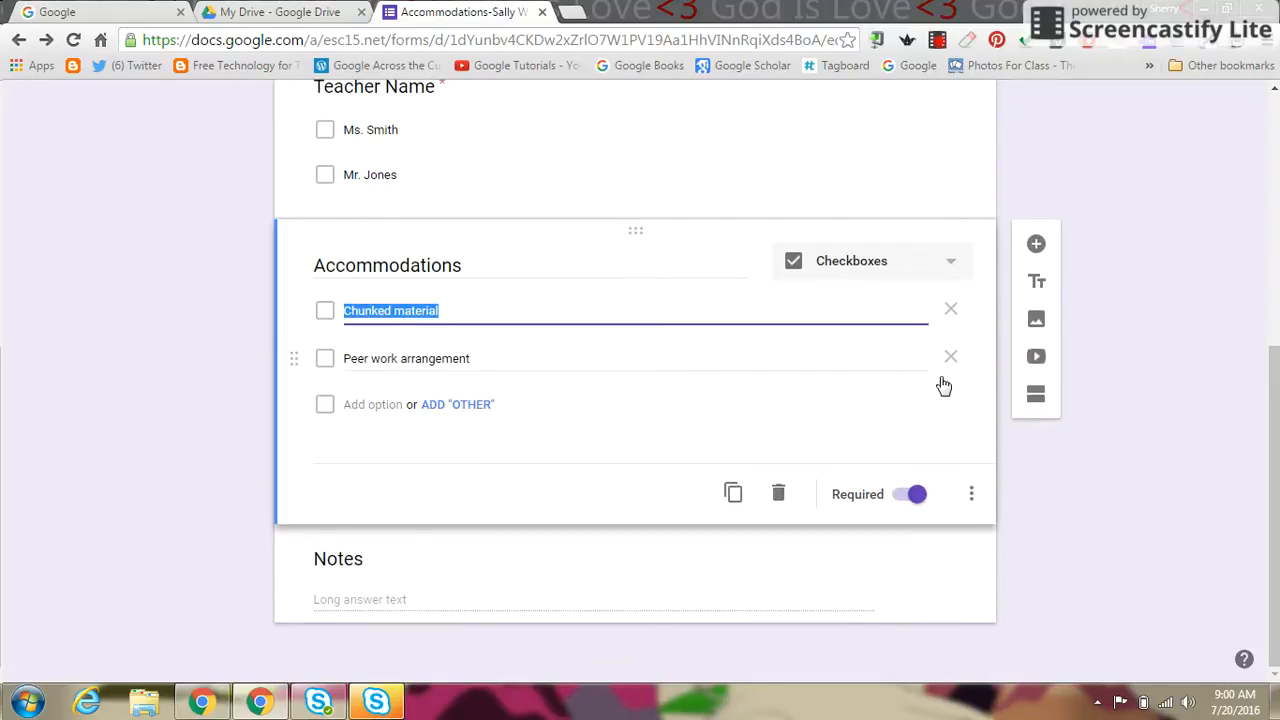
{"action": "left_click", "coordinate": [472, 405]}
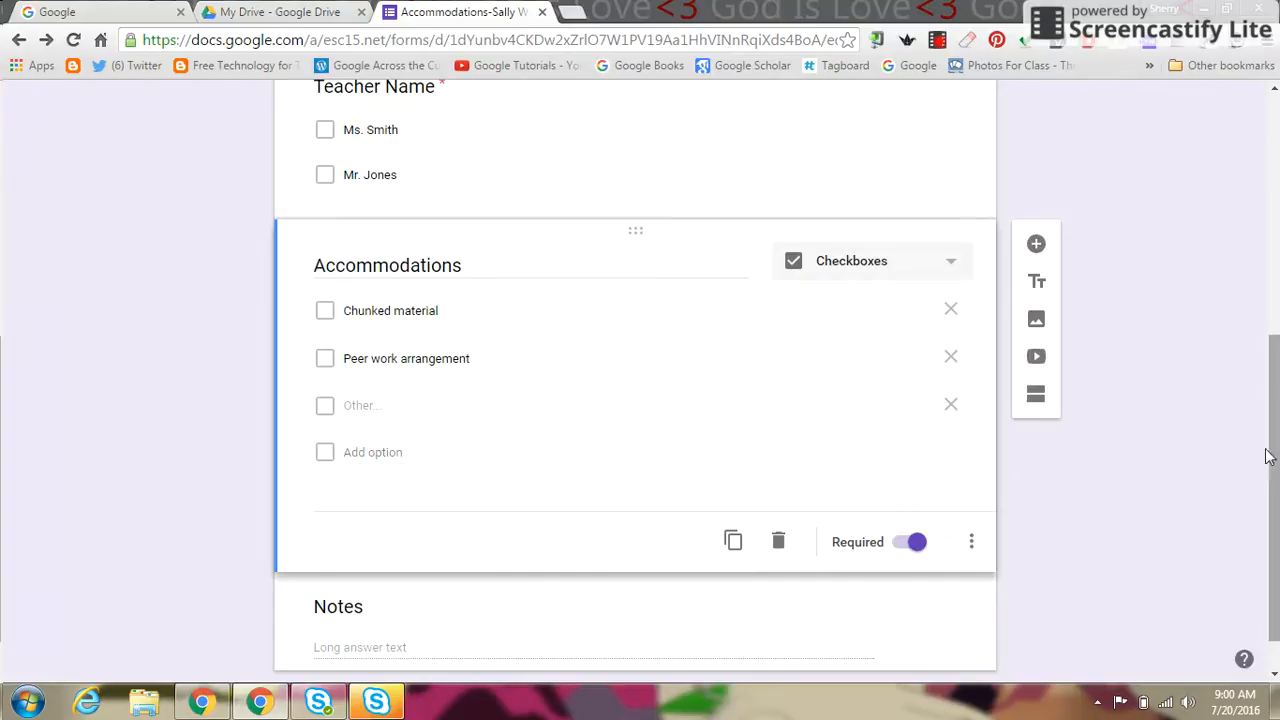
Step: Keep the Notes question as a paragraph question
{"action": "left_click_drag", "start_coordinate": [1272, 470], "coordinate": [1271, 503]}
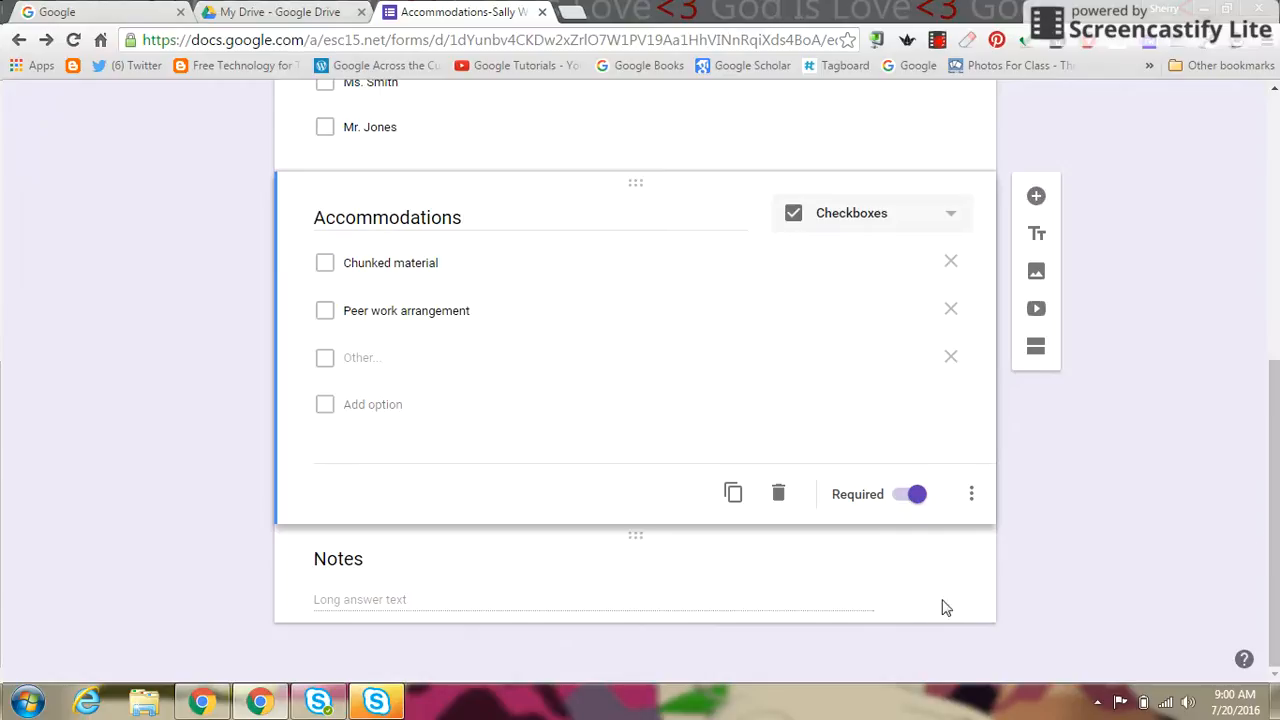
{"action": "left_click", "coordinate": [716, 588]}
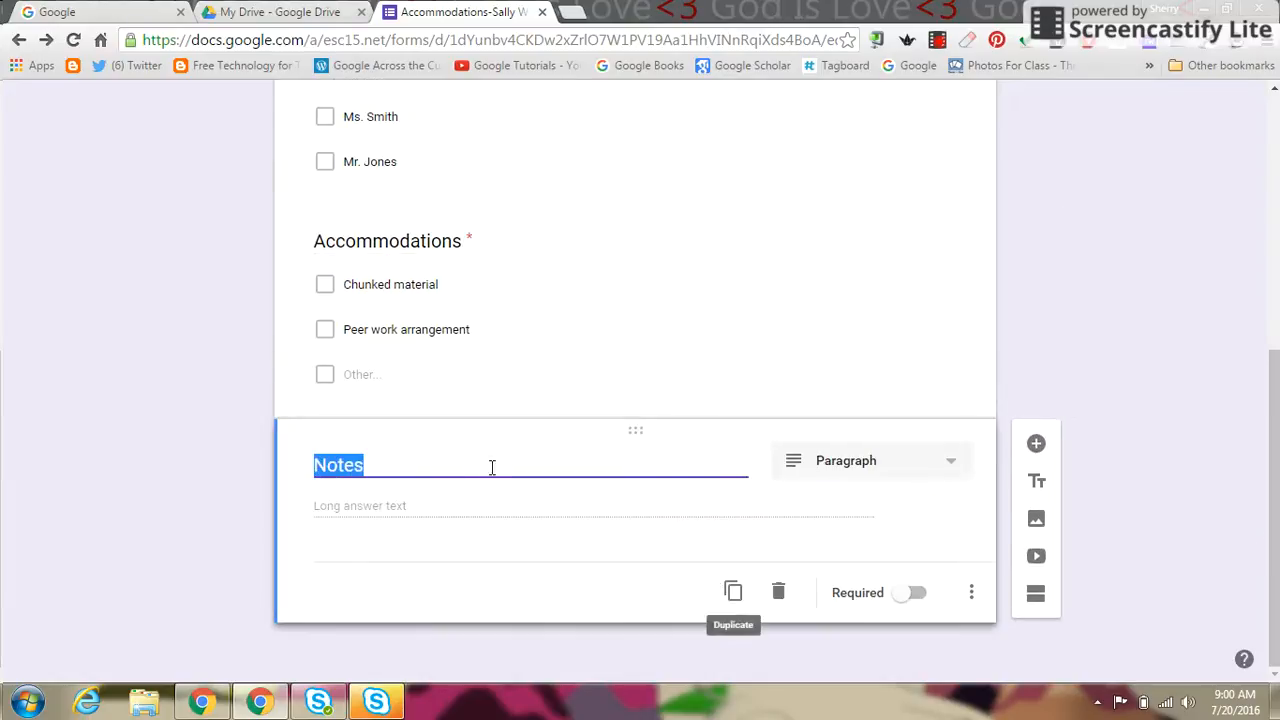
{"action": "left_click", "coordinate": [930, 462]}
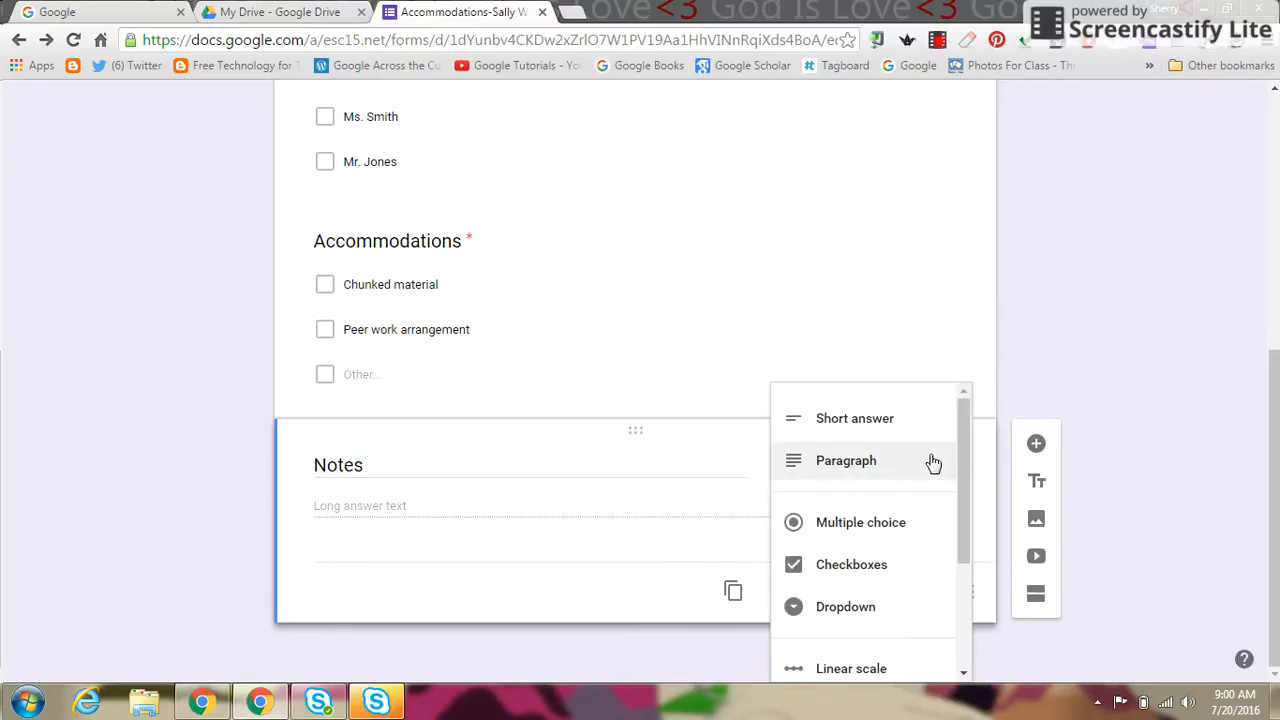
{"action": "left_click", "coordinate": [932, 462]}
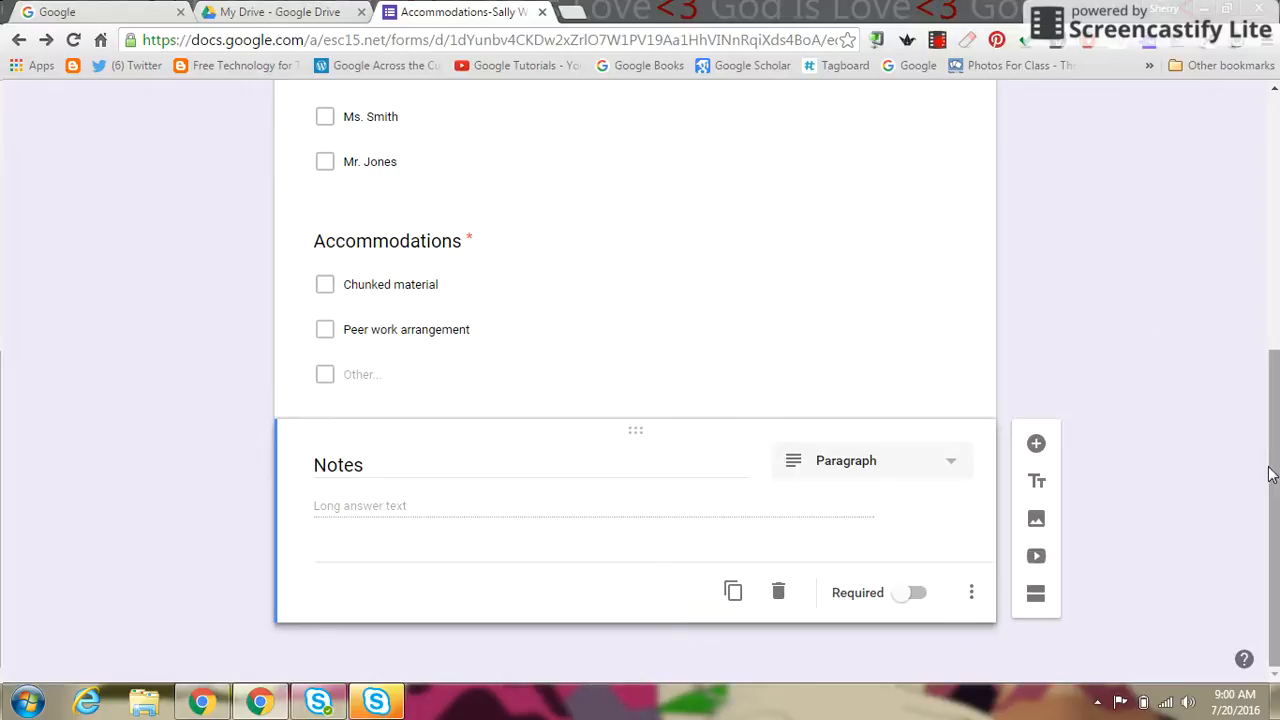
Step: Search the form's add-ons for docappender
{"action": "scroll", "coordinate": [1243, 306], "scroll_direction": "up", "scroll_amount": 10}
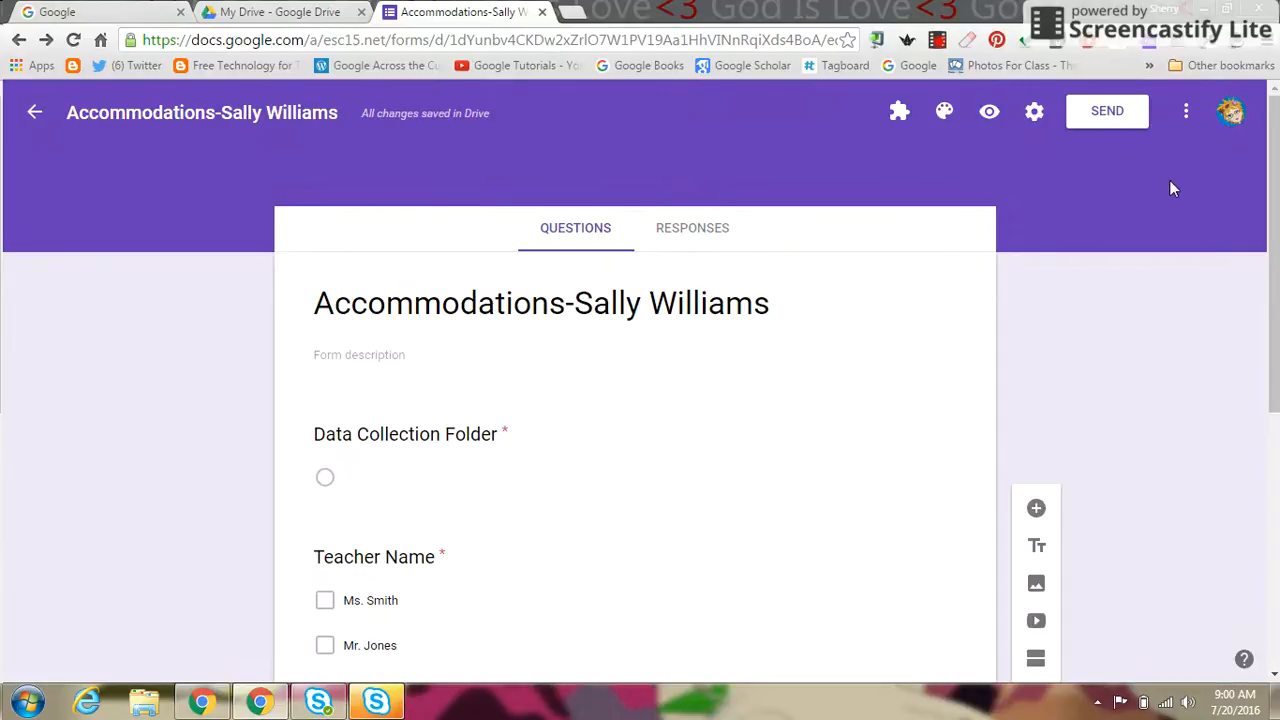
{"action": "left_click", "coordinate": [1185, 118]}
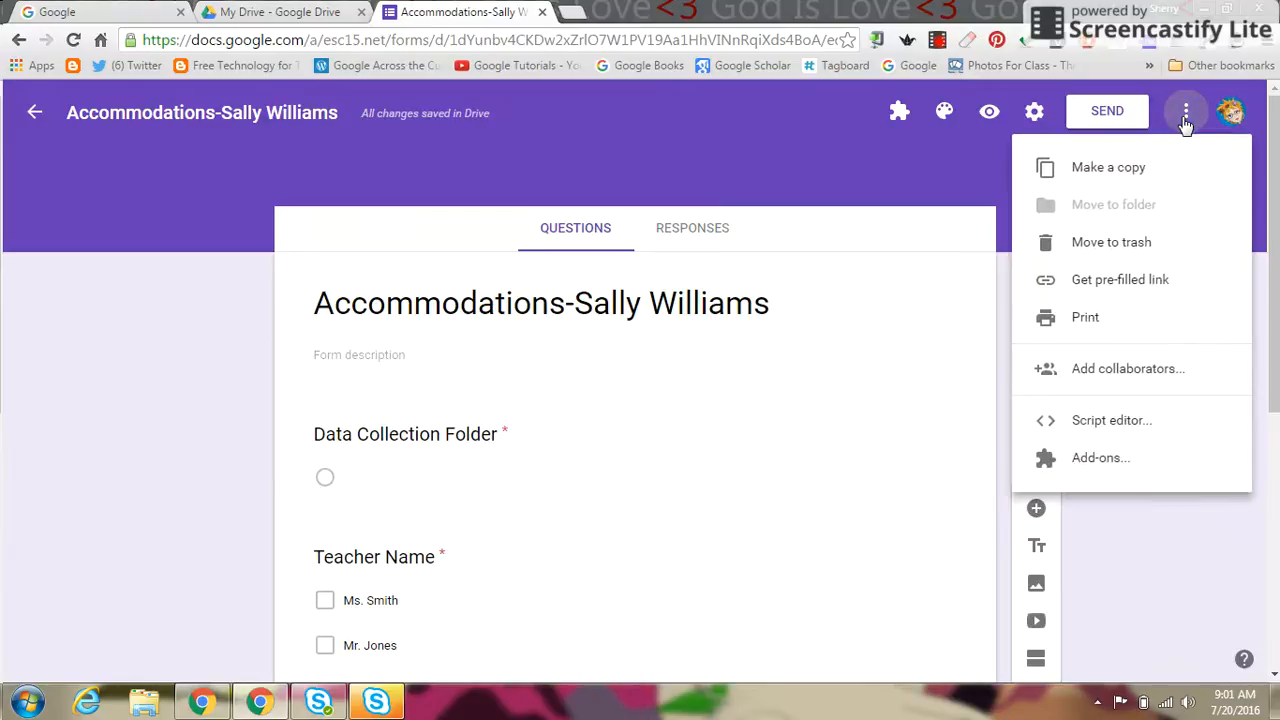
{"action": "left_click", "coordinate": [1096, 470]}
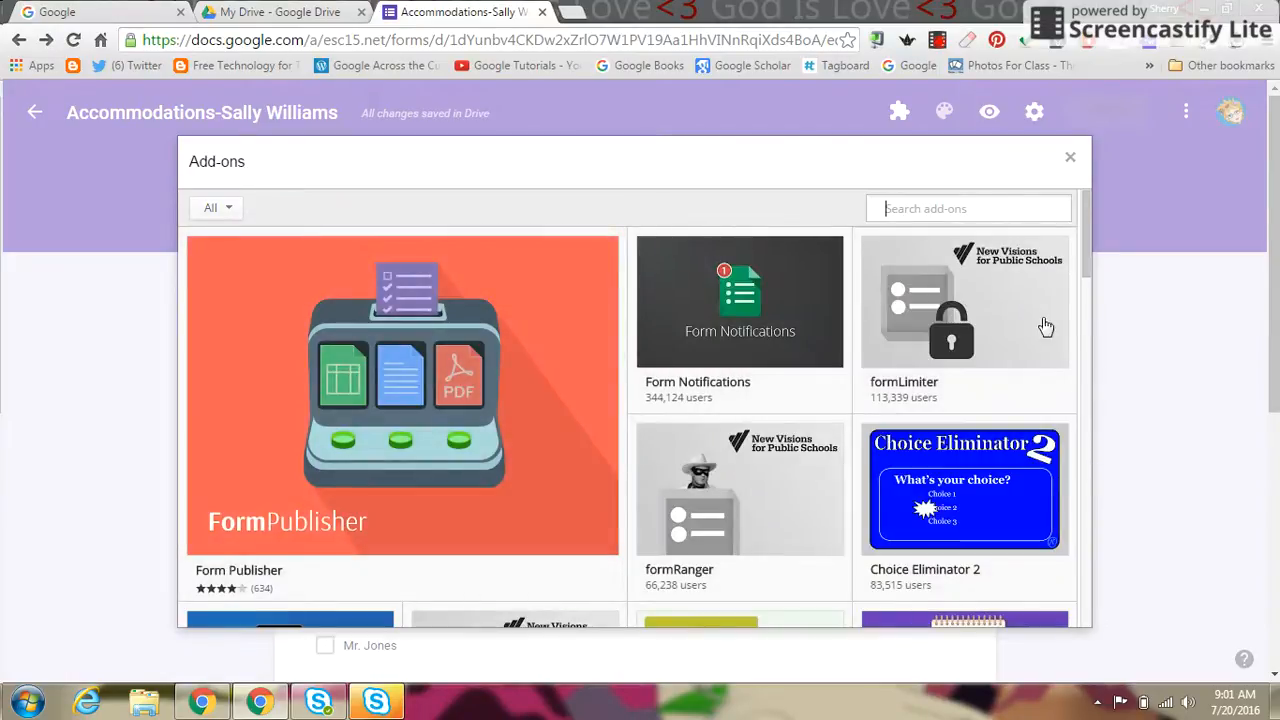
{"action": "mouse_move", "coordinate": [1034, 313]}
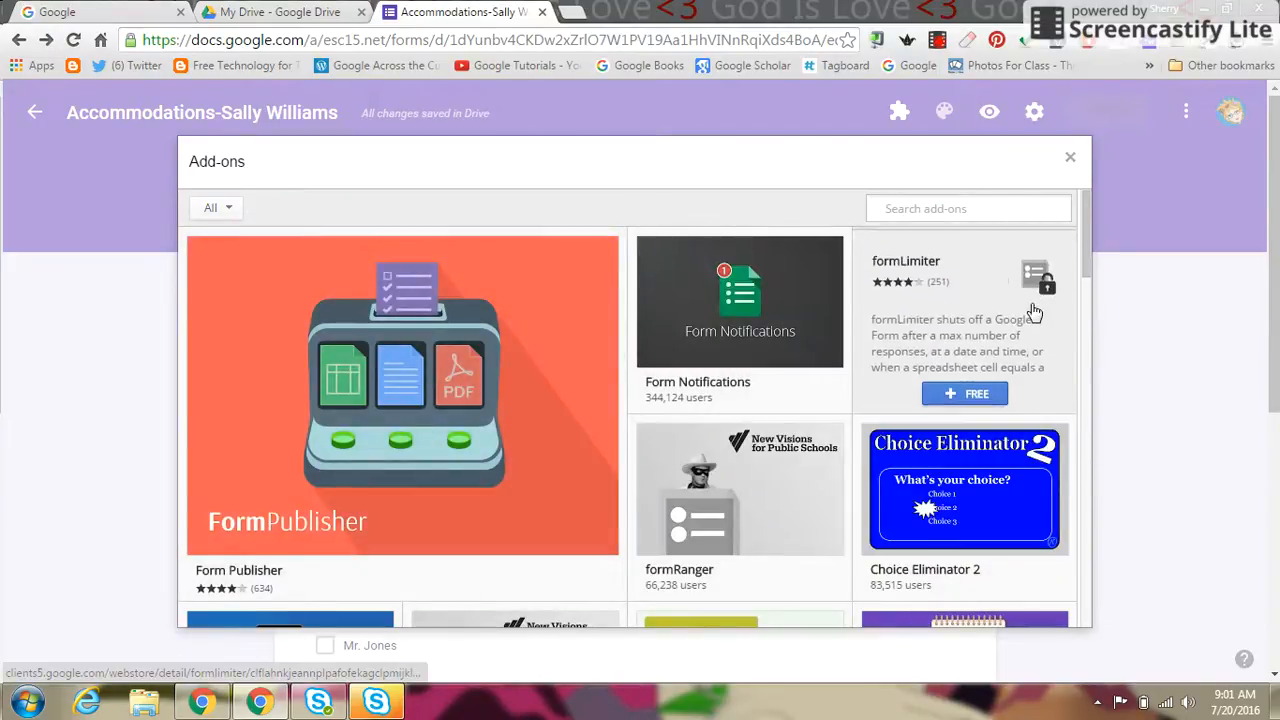
{"action": "left_click", "coordinate": [930, 208]}
{"action": "type", "text": "docappender"}
{"action": "key", "text": "Return"}
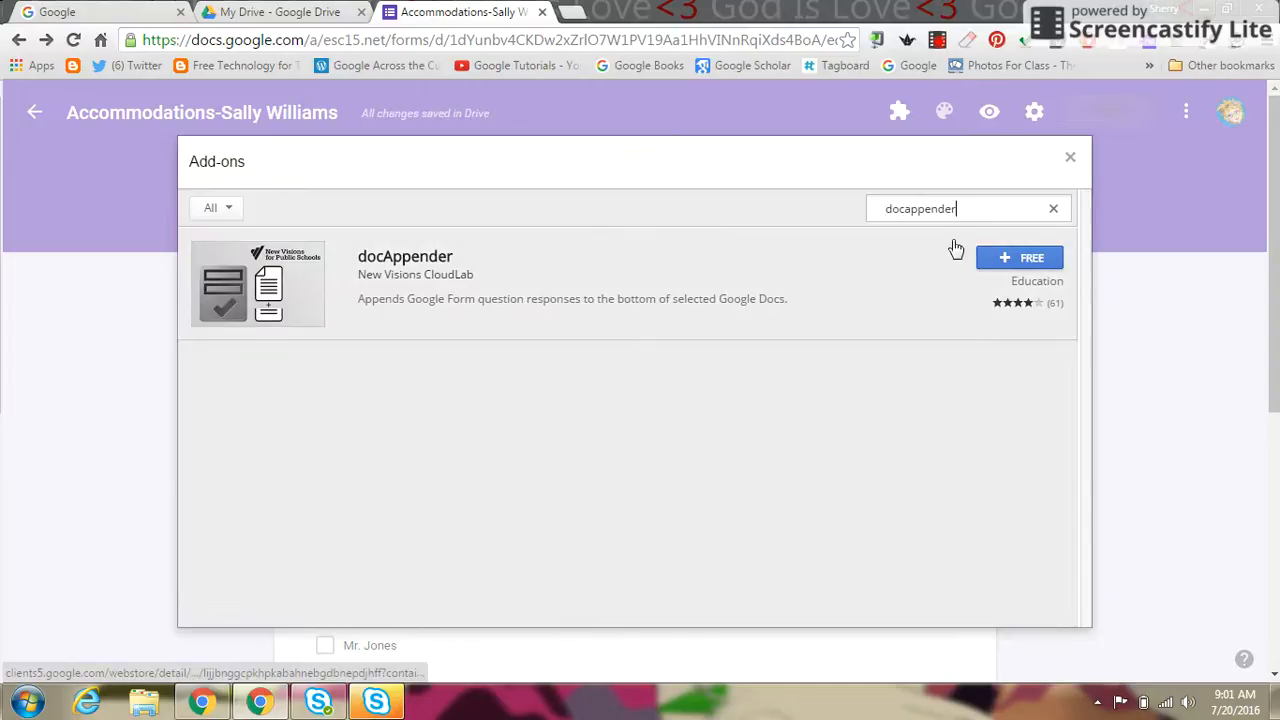
Step: Install docAppender, allow its account permissions, and dismiss the setup tip
{"action": "left_click", "coordinate": [1027, 262]}
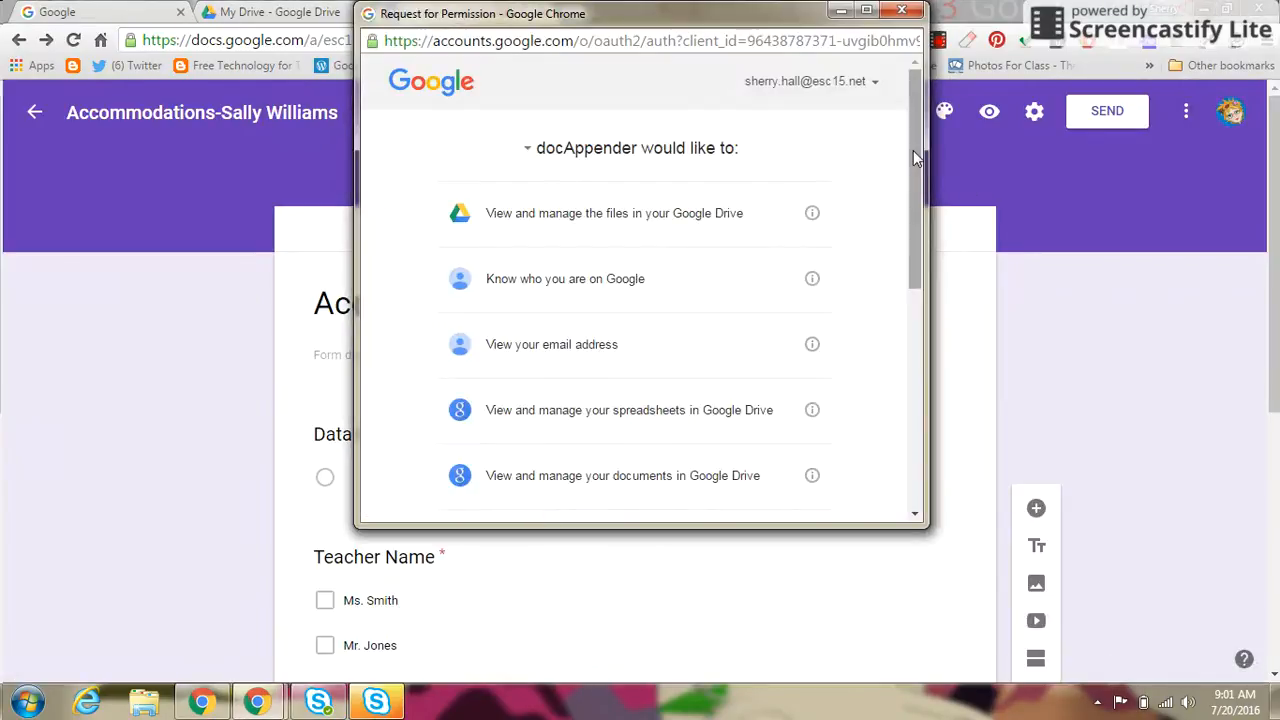
{"action": "left_click_drag", "start_coordinate": [913, 150], "coordinate": [920, 395]}
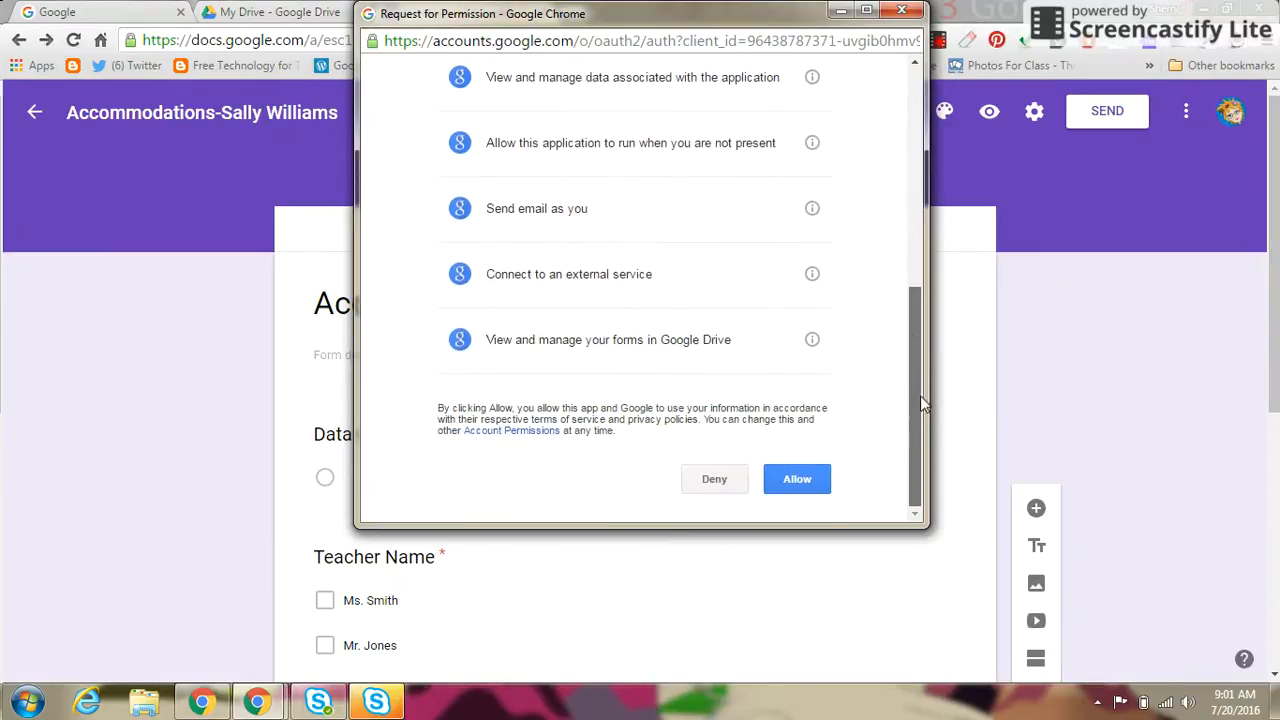
{"action": "left_click", "coordinate": [797, 480]}
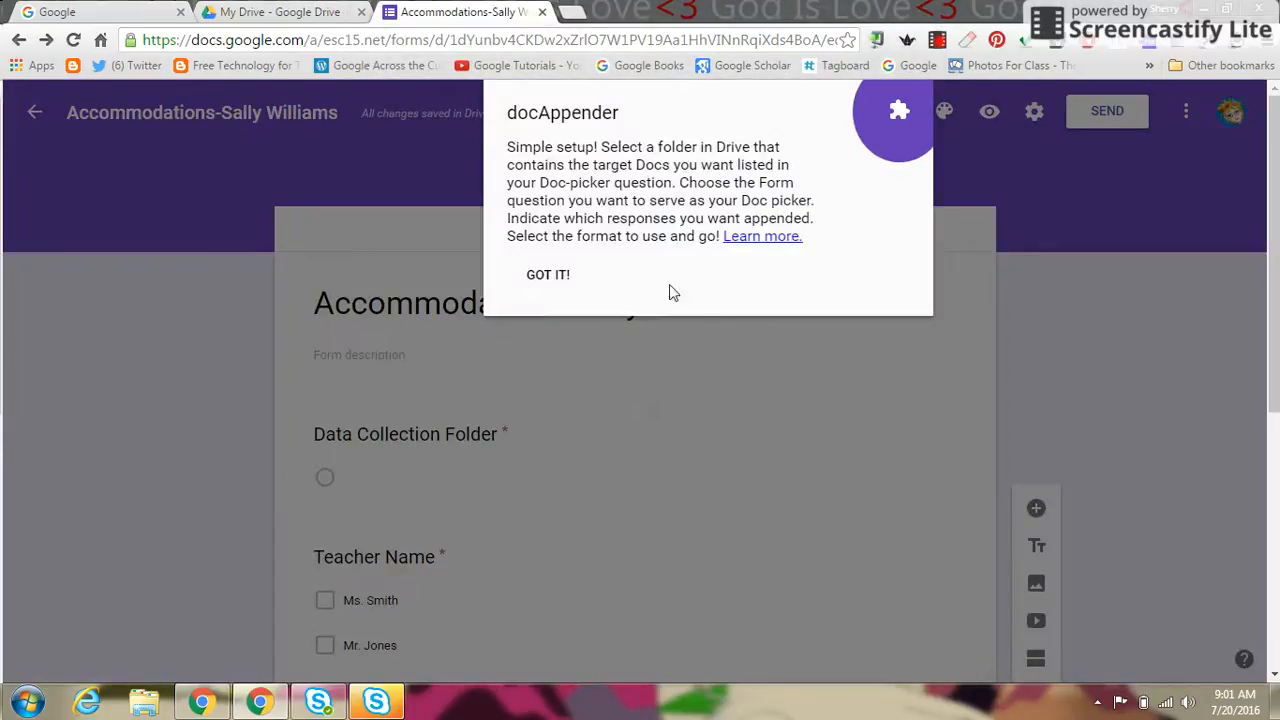
{"action": "left_click", "coordinate": [547, 278]}
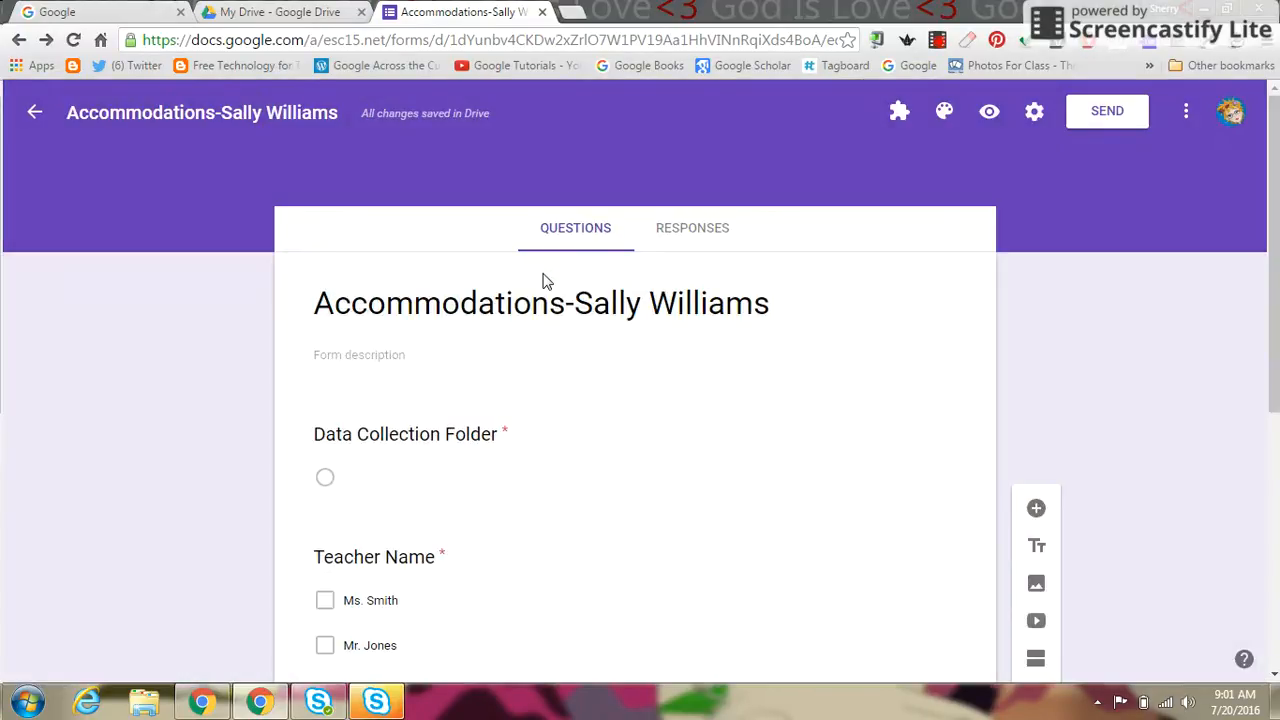
Step: In My Drive, create the folder 'Accommodations- SW' and bring up its New menu
{"action": "left_click", "coordinate": [268, 22]}
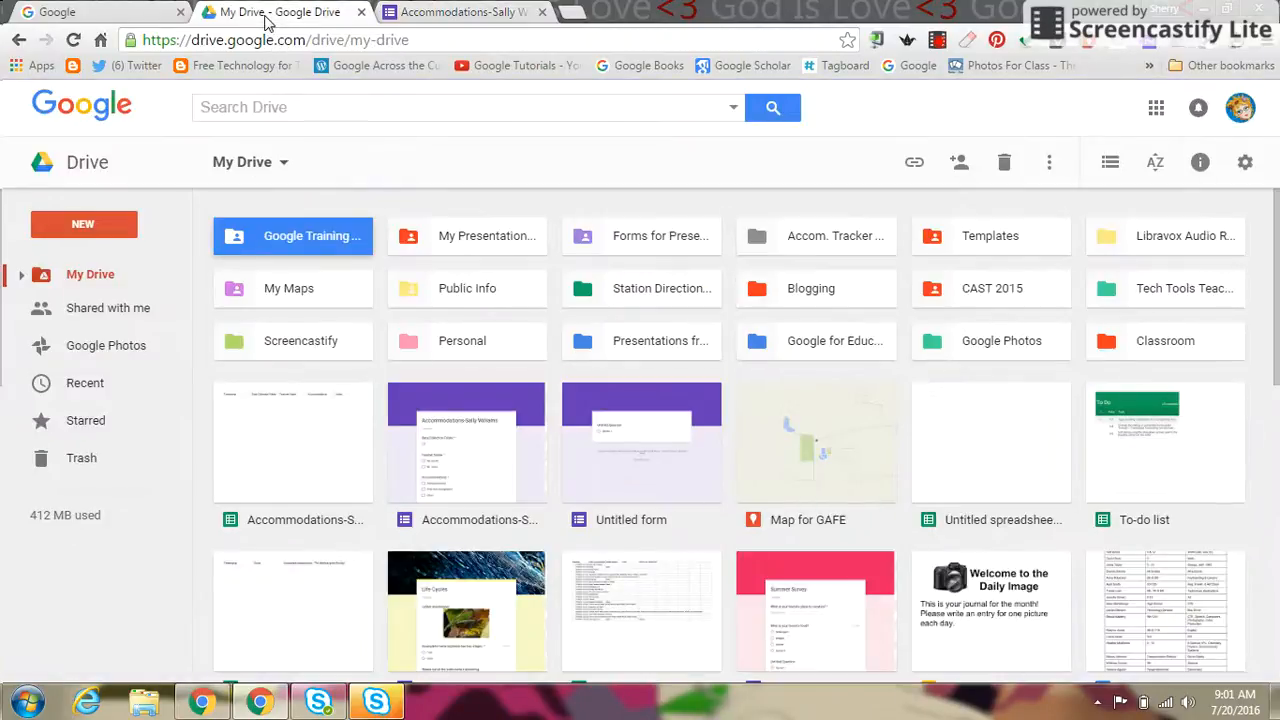
{"action": "left_click", "coordinate": [81, 226]}
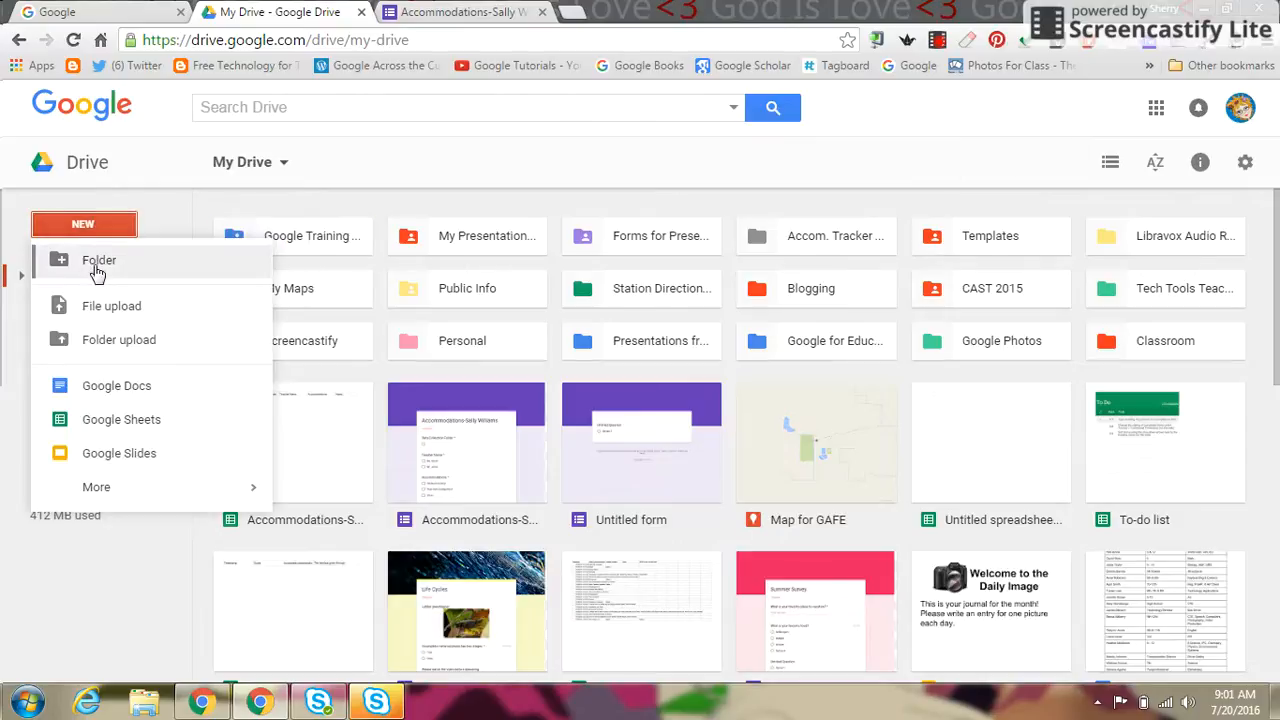
{"action": "left_click", "coordinate": [94, 262]}
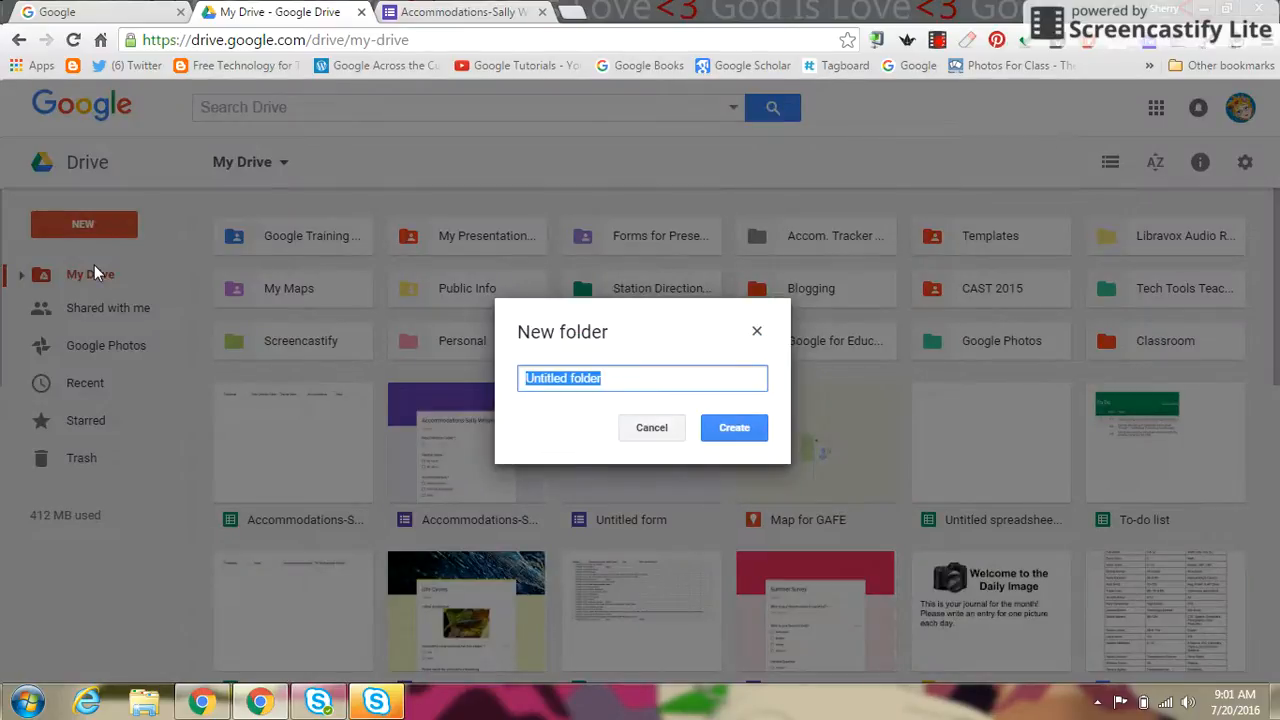
{"action": "type", "text": "Acco"}
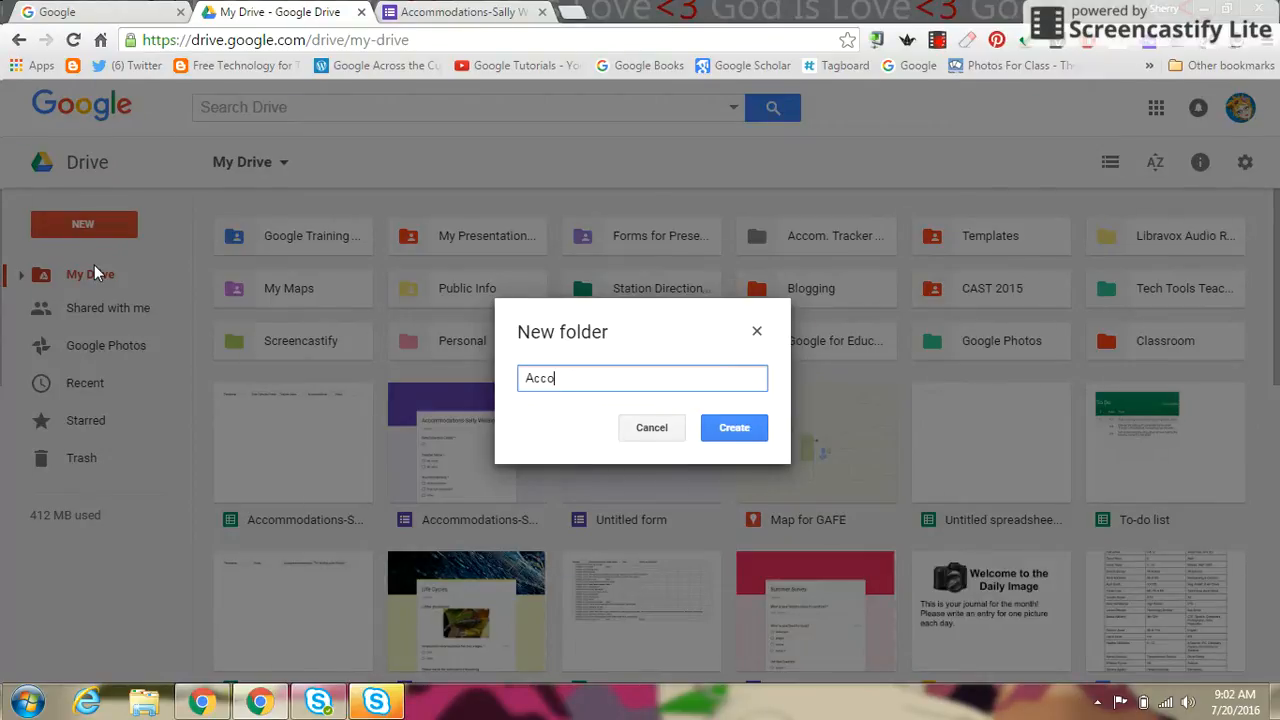
{"action": "type", "text": "mmommodations- "}
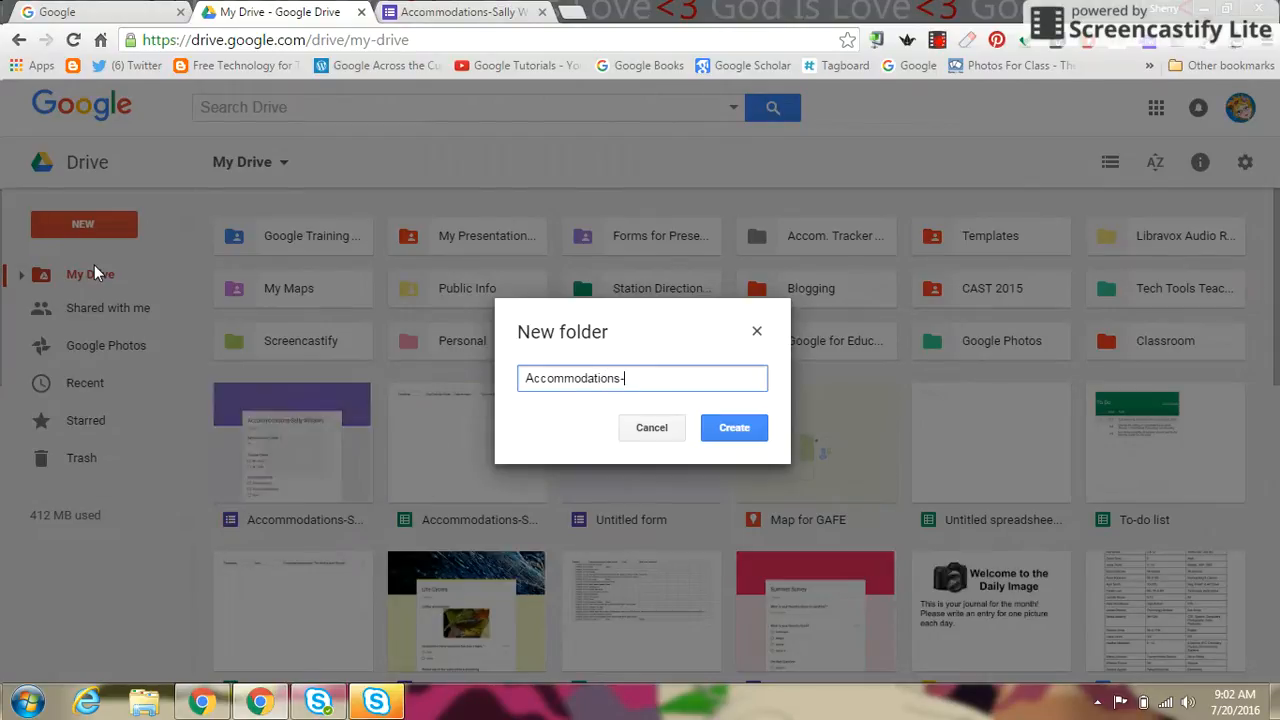
{"action": "type", "text": "SW"}
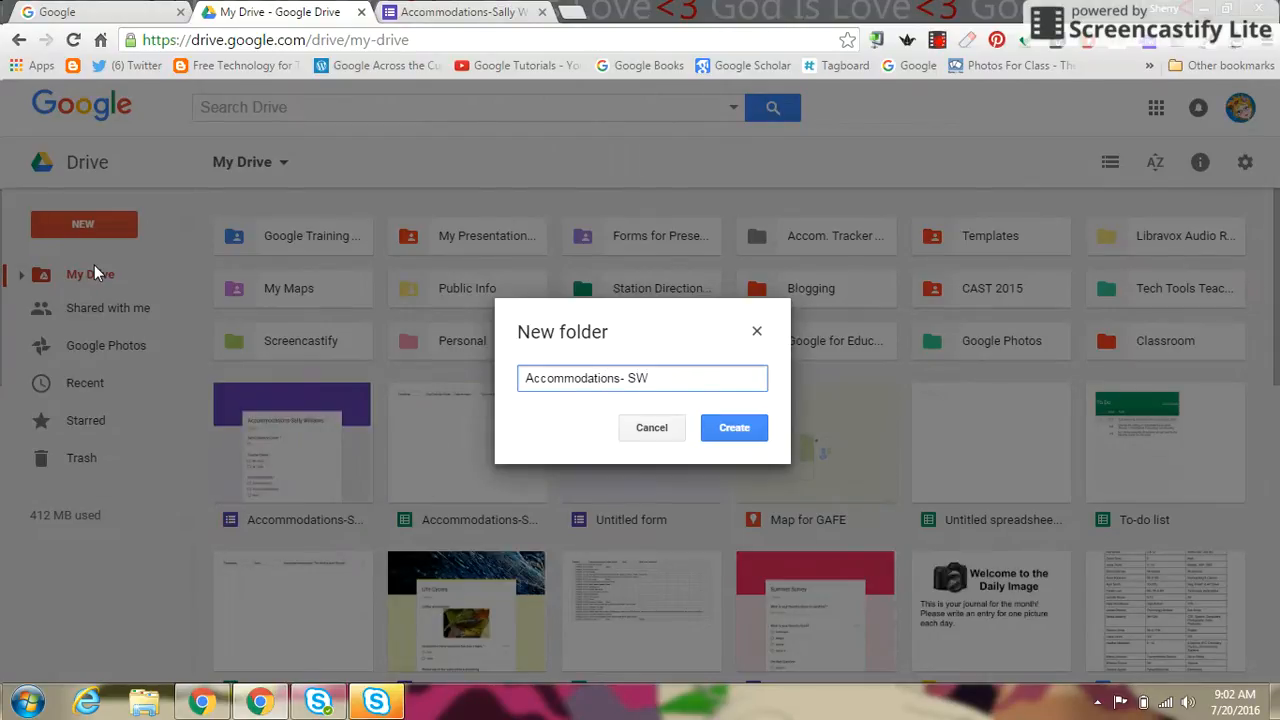
{"action": "left_click", "coordinate": [725, 430]}
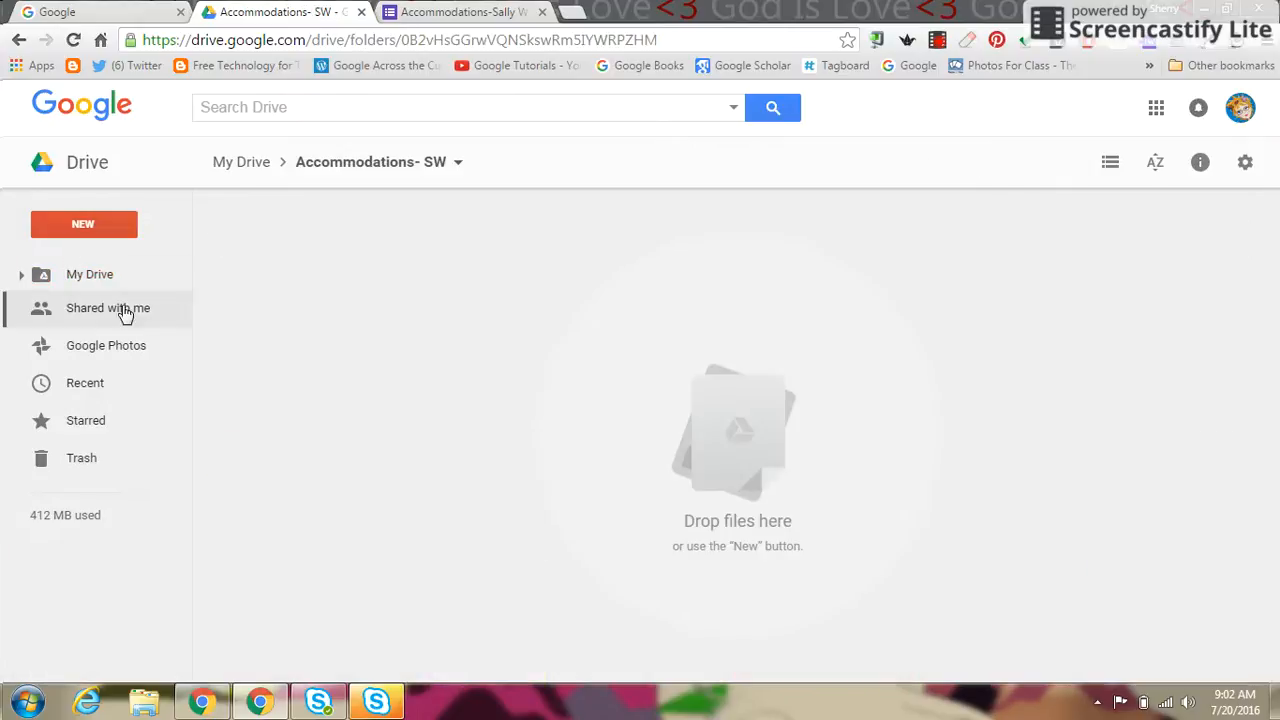
{"action": "left_click", "coordinate": [79, 234]}
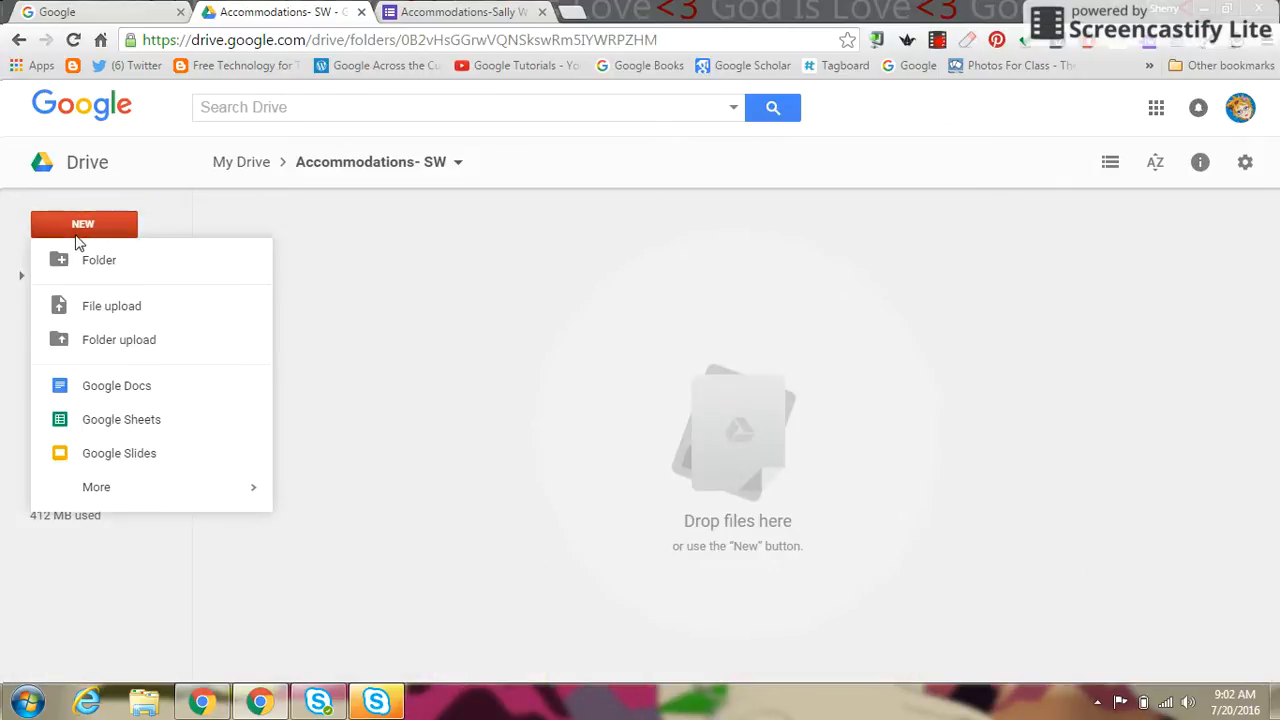
Step: Create a Google Doc headed and titled 'Accommodations - ' plus the student's name, then close it
{"action": "left_click", "coordinate": [103, 385]}
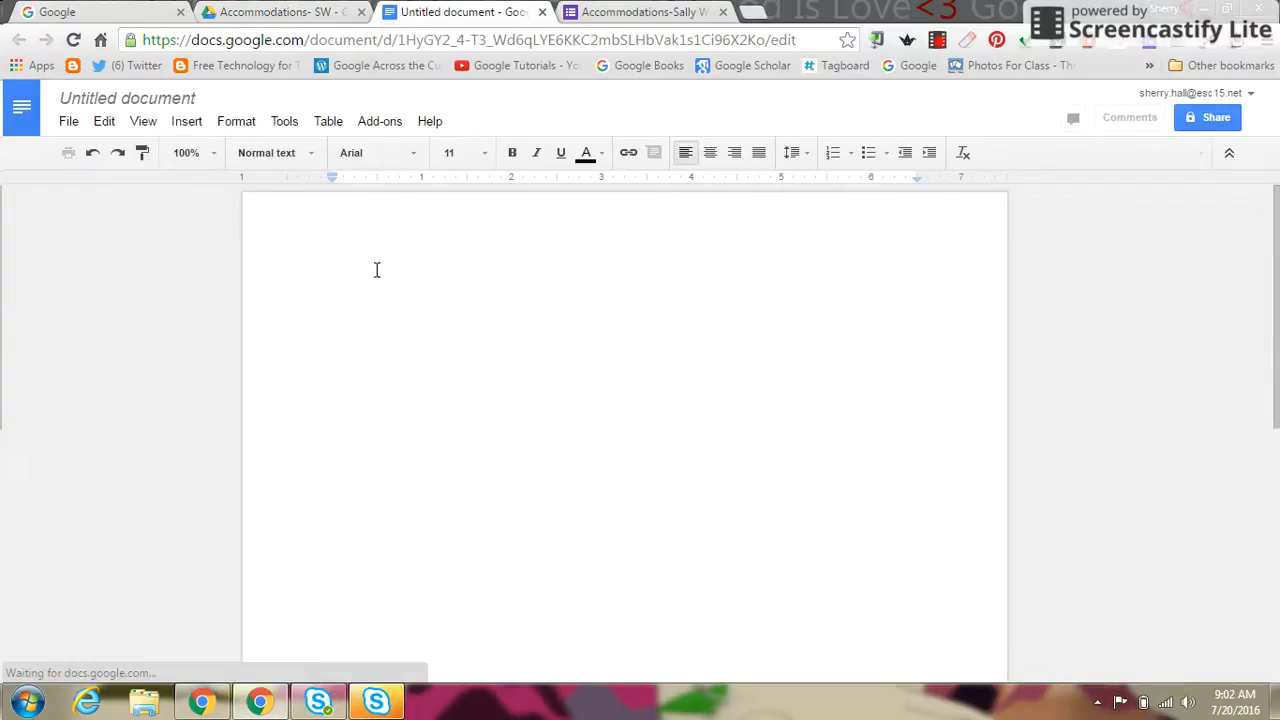
{"action": "type", "text": "A"}
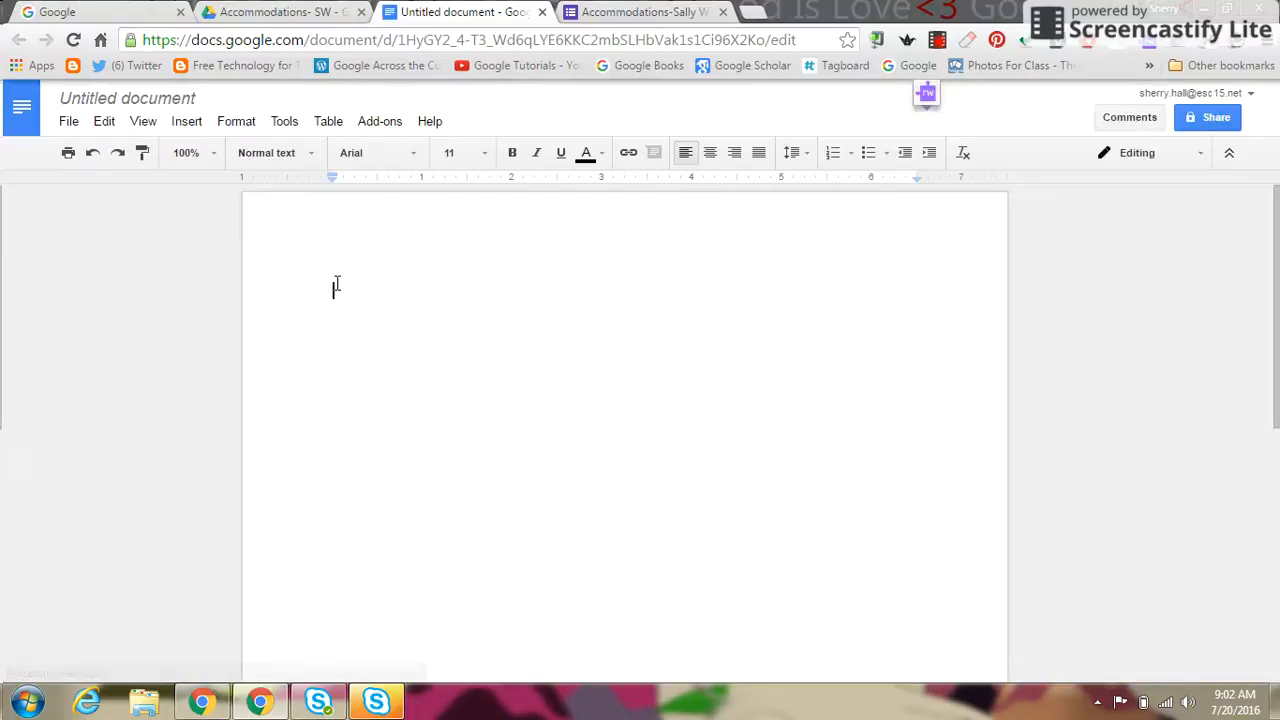
{"action": "type", "text": "ccommodations"}
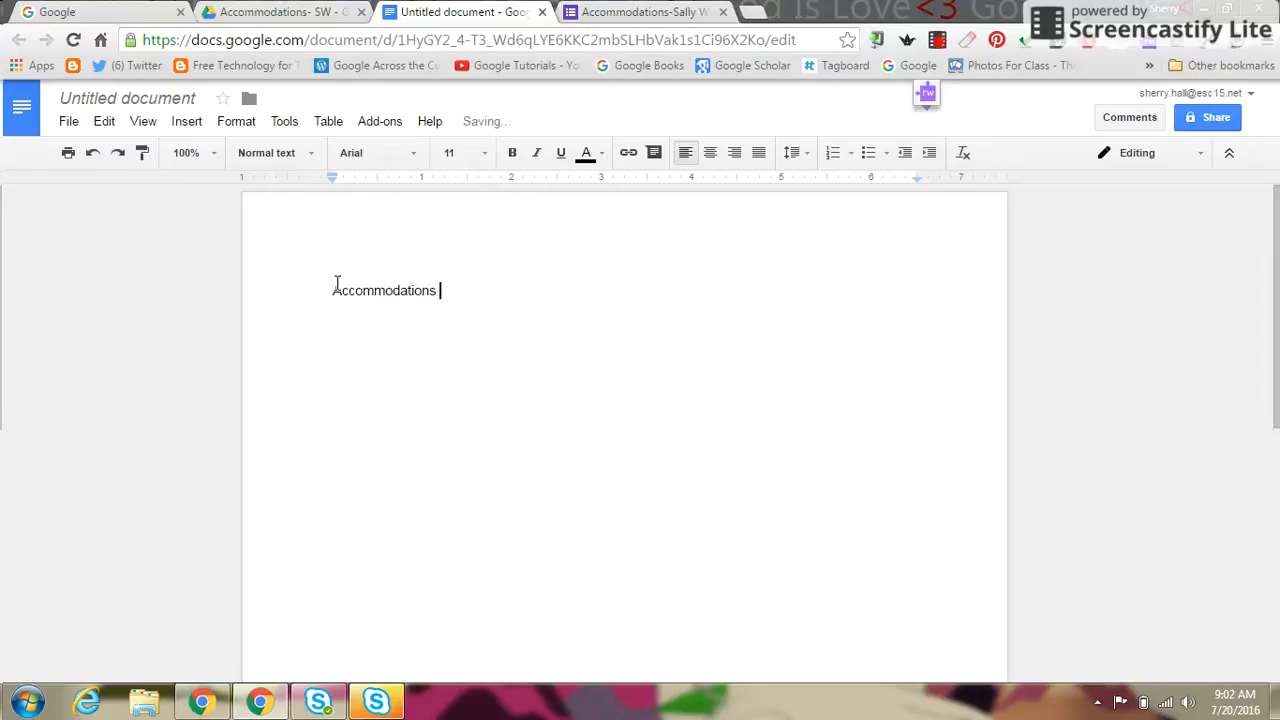
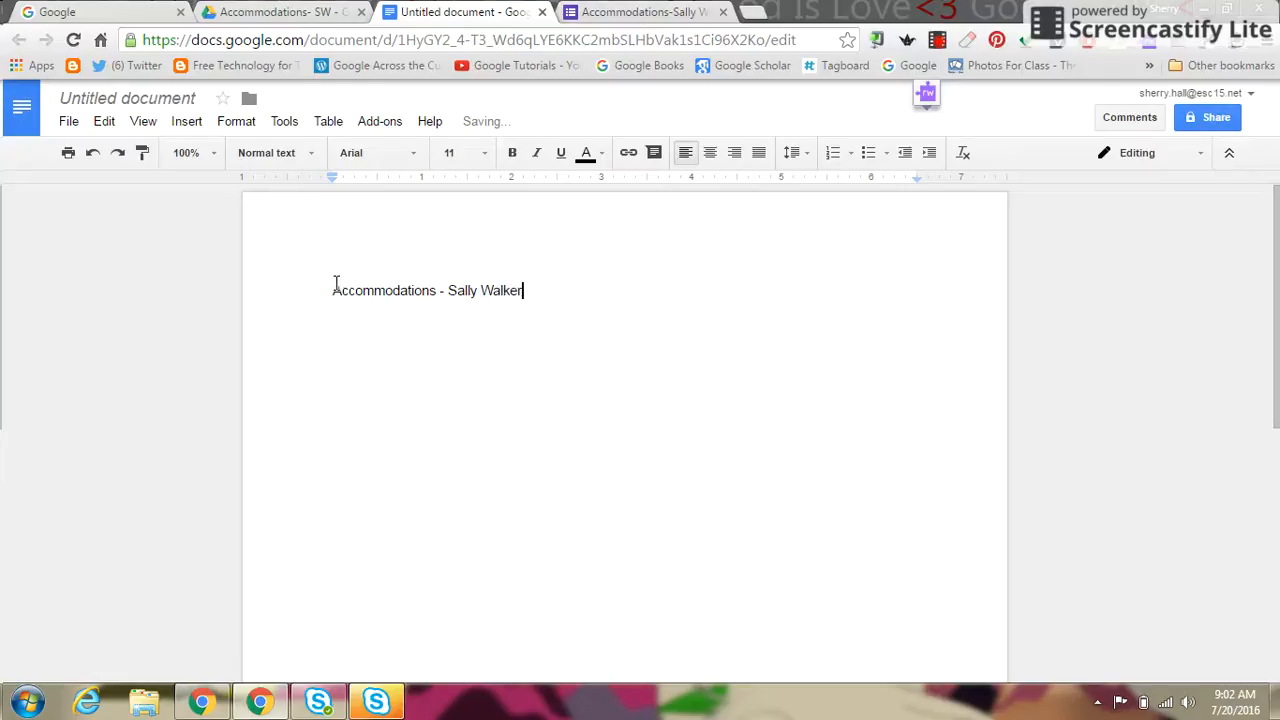
{"action": "left_click", "coordinate": [161, 100]}
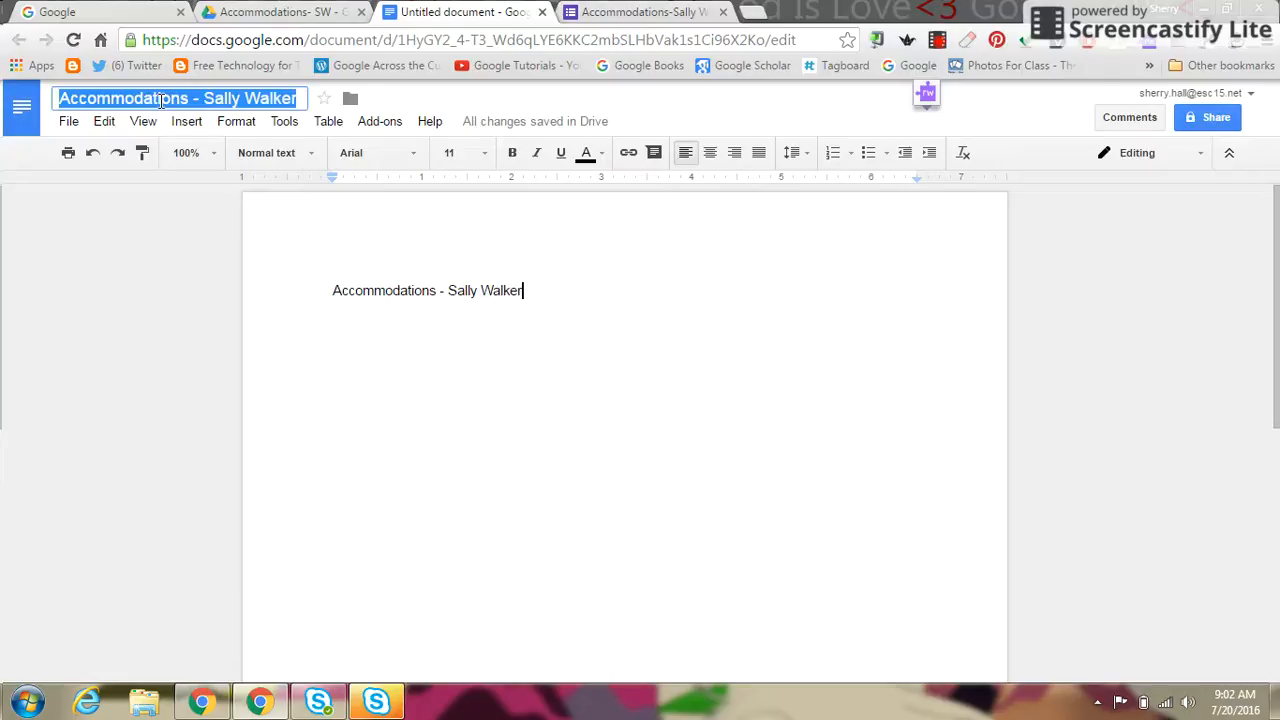
{"action": "key", "text": "Return"}
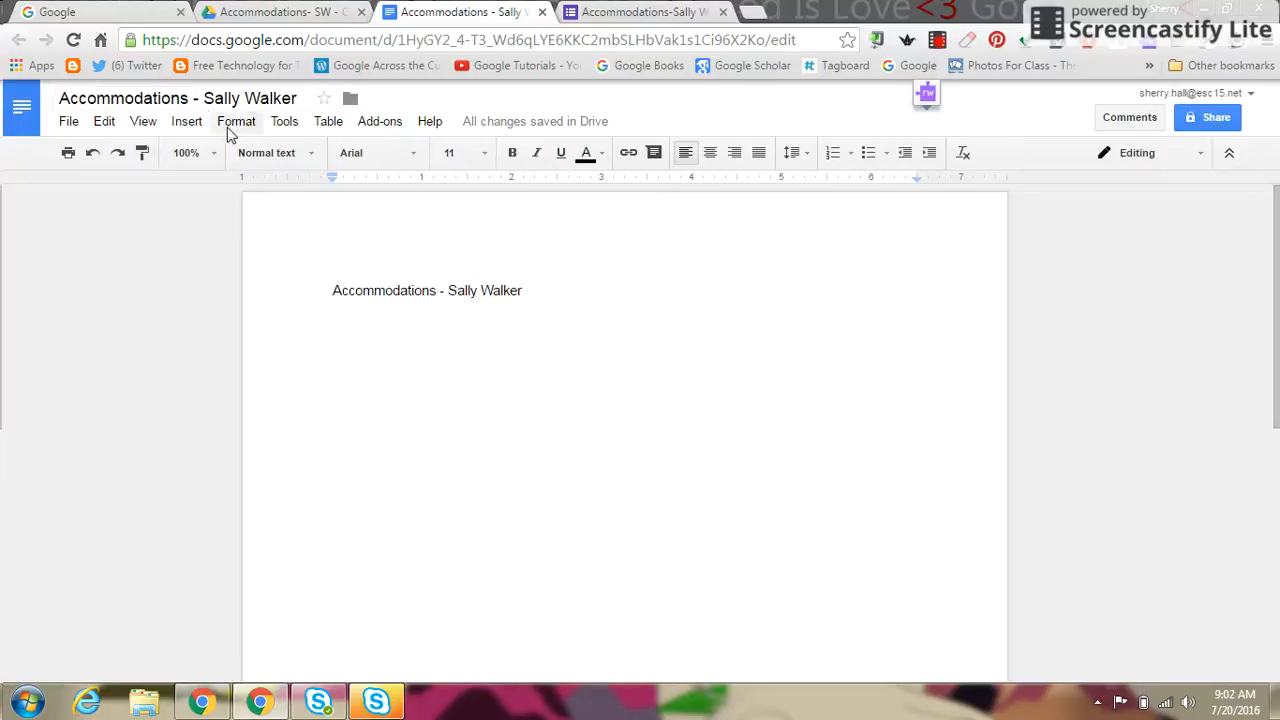
{"action": "left_click", "coordinate": [542, 12]}
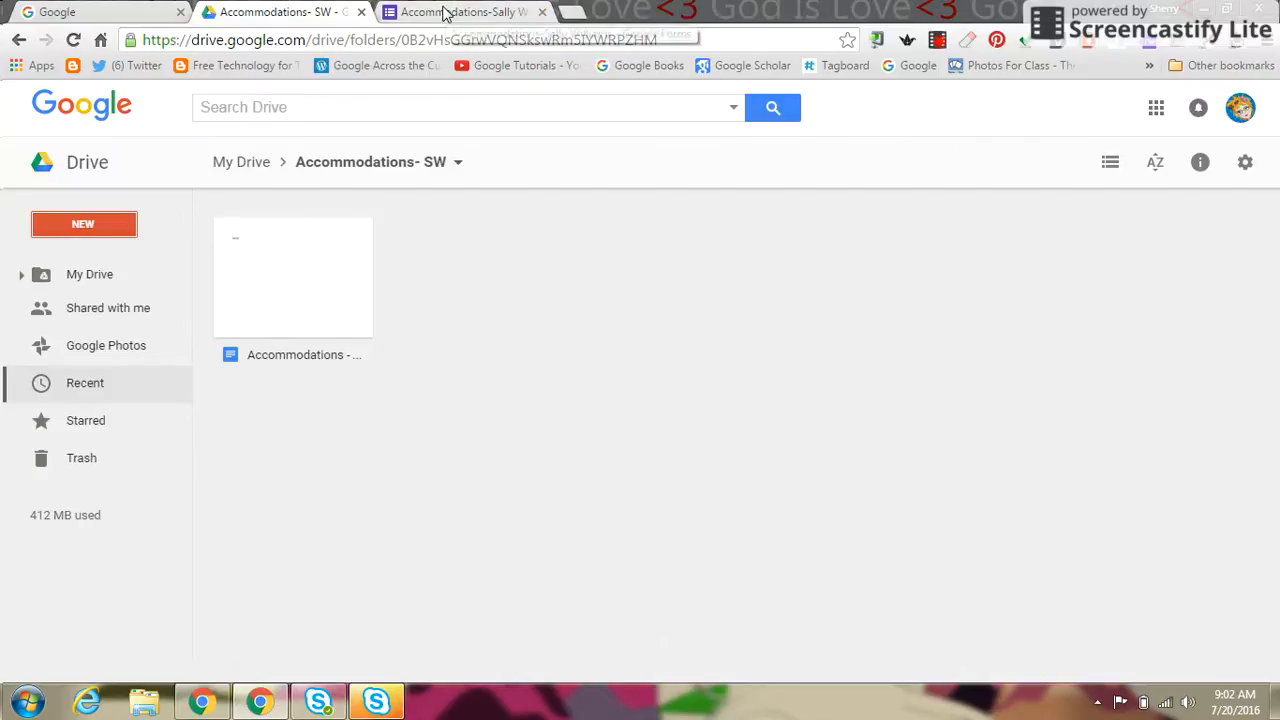
Step: Open docAppender's sidebar on the form and choose Accommodations- SW as the target folder
{"action": "left_click", "coordinate": [445, 12]}
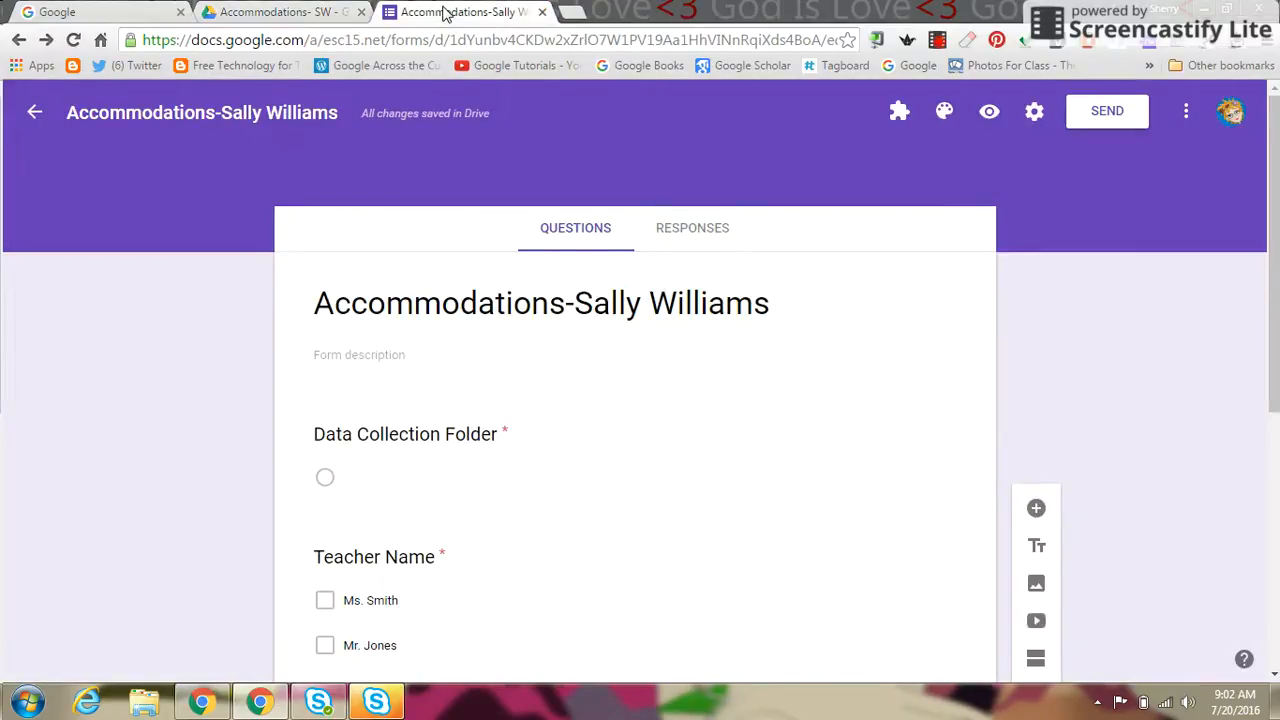
{"action": "left_click", "coordinate": [897, 116]}
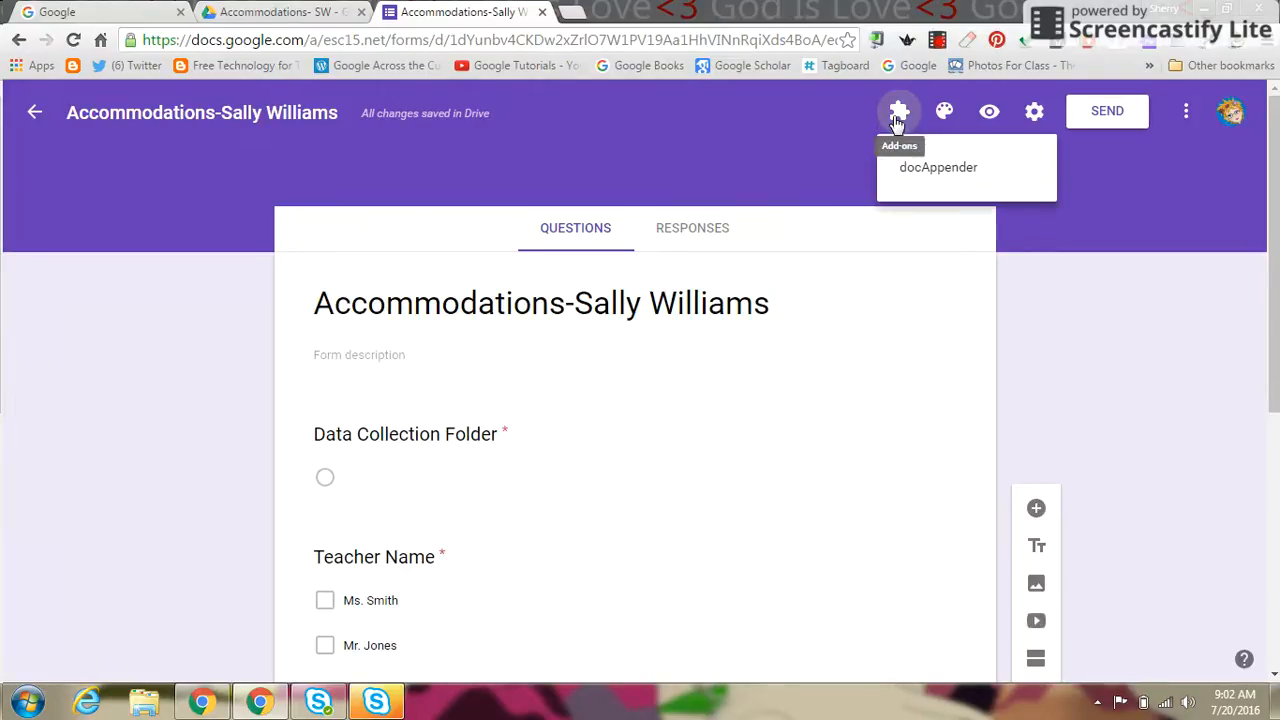
{"action": "left_click", "coordinate": [928, 170]}
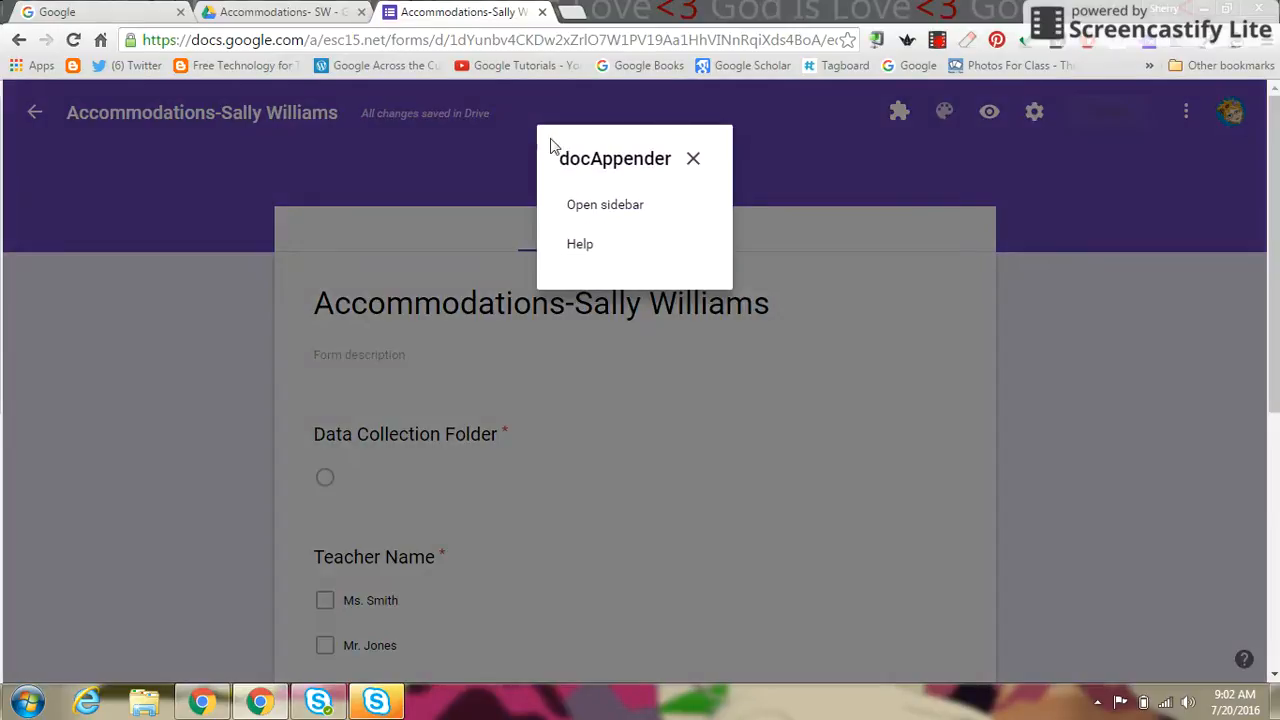
{"action": "left_click", "coordinate": [592, 209]}
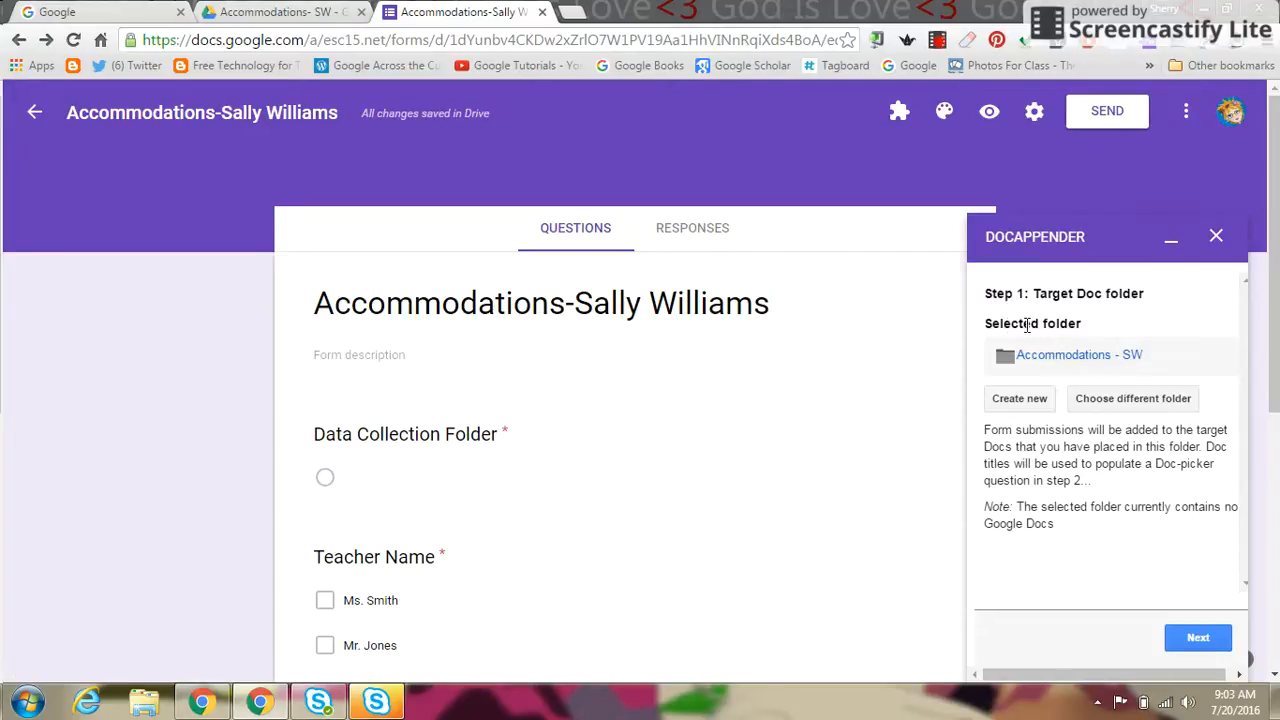
{"action": "left_click", "coordinate": [1121, 404]}
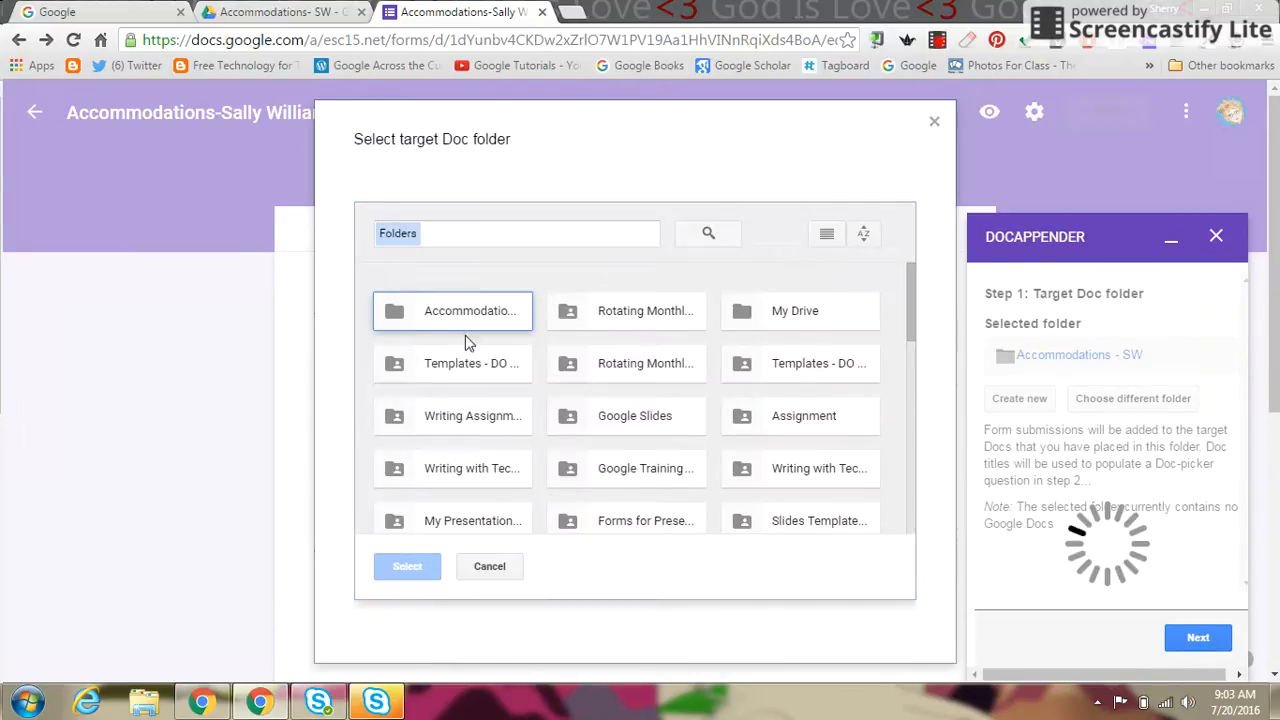
{"action": "left_click", "coordinate": [462, 316]}
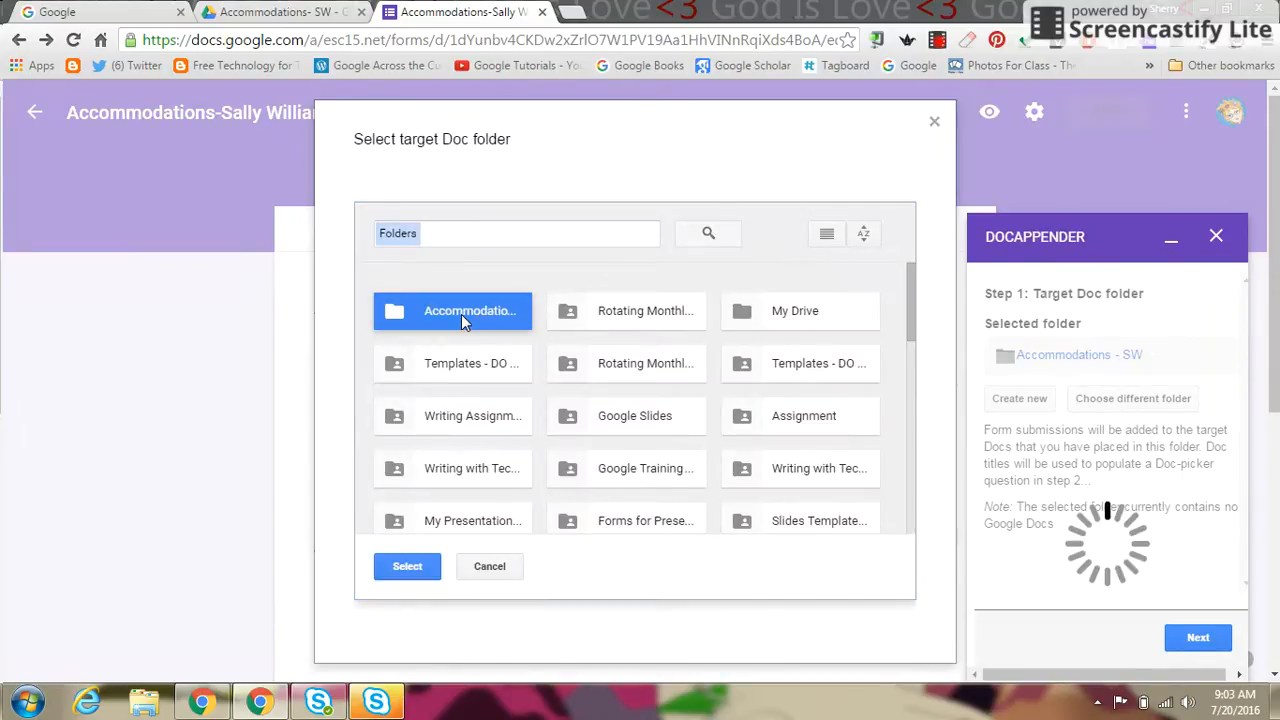
{"action": "left_click", "coordinate": [400, 568]}
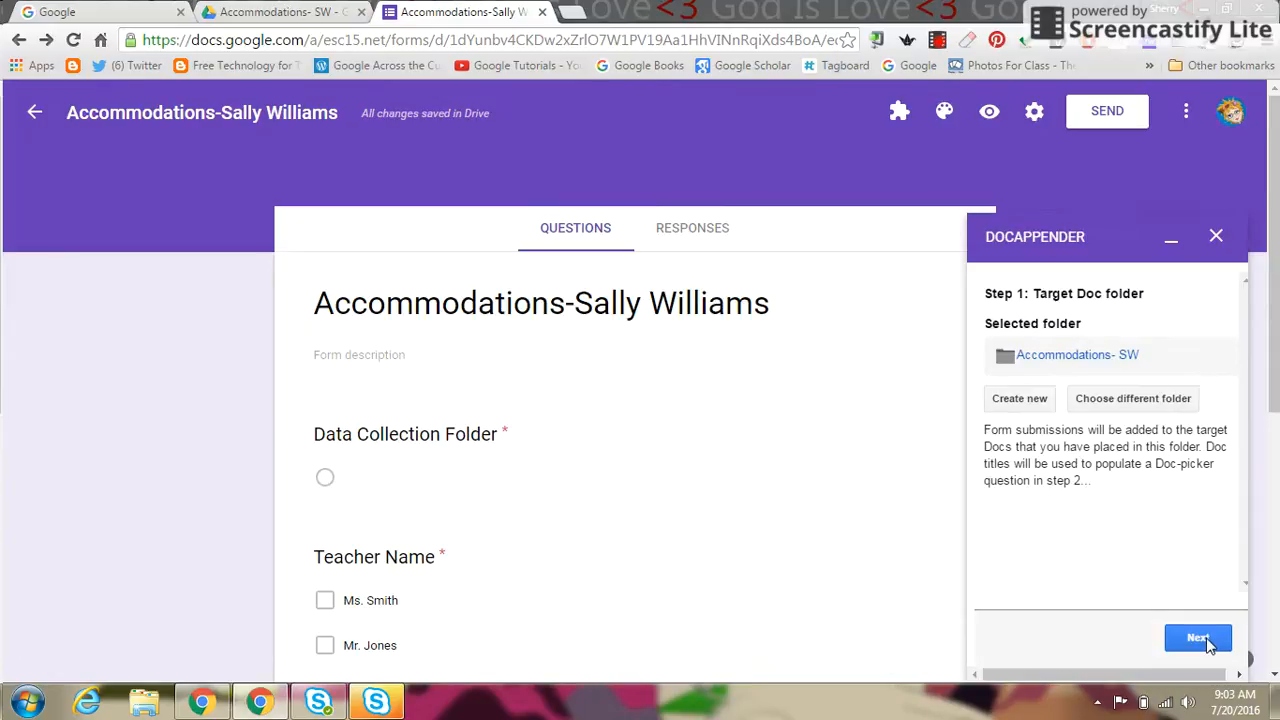
Step: Make Data Collection Folder the doc-picker question, populate it with the folder's documents, and continue
{"action": "left_click", "coordinate": [1198, 638]}
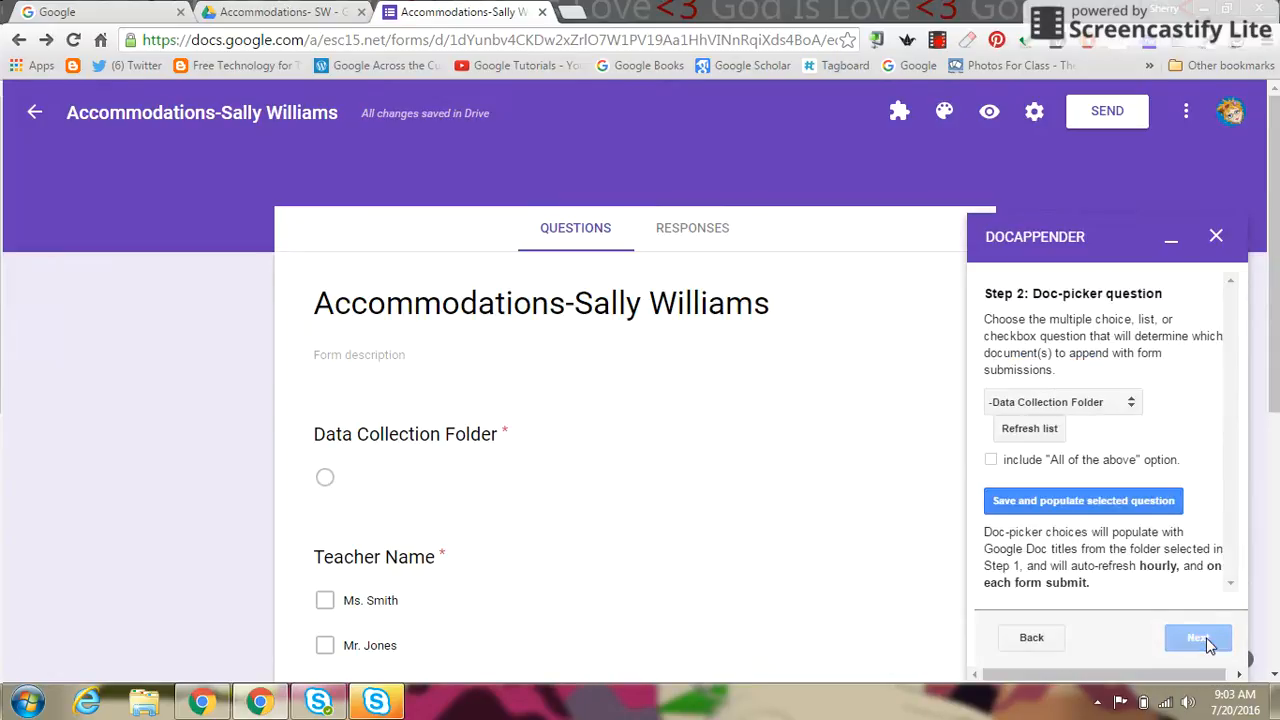
{"action": "left_click", "coordinate": [1133, 405]}
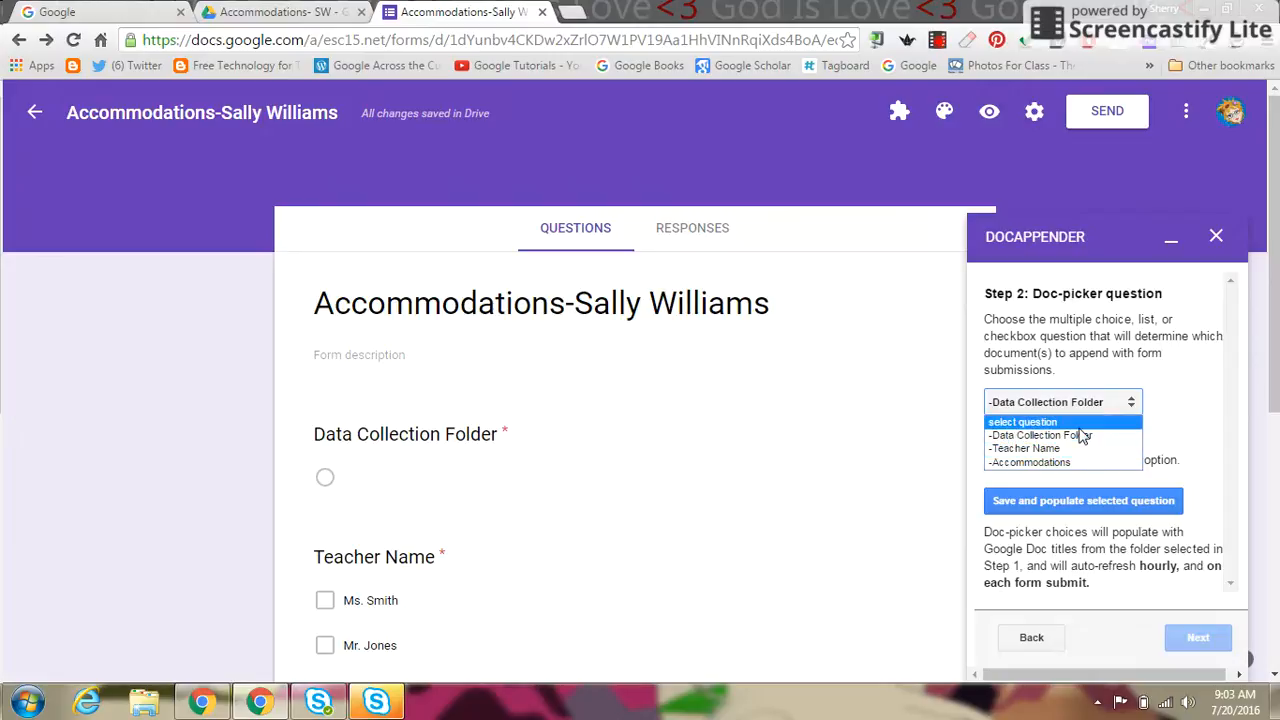
{"action": "left_click", "coordinate": [1178, 431]}
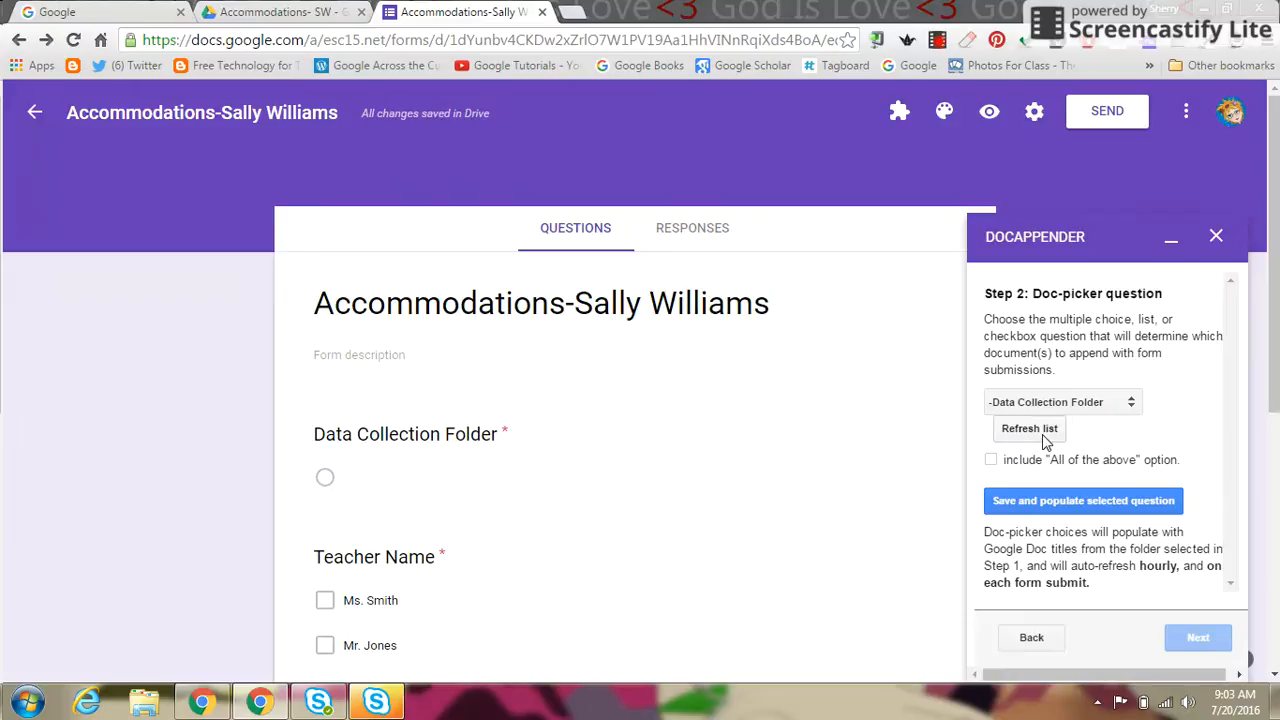
{"action": "left_click", "coordinate": [1131, 406]}
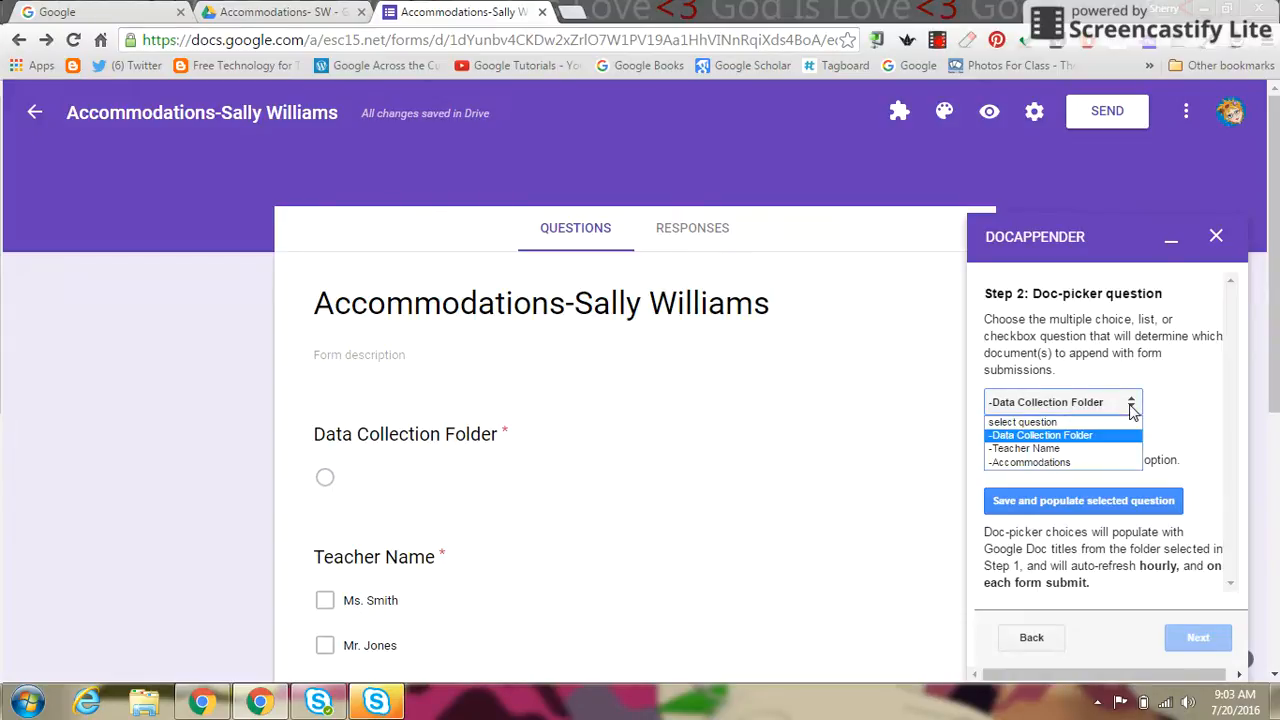
{"action": "left_click", "coordinate": [1070, 437]}
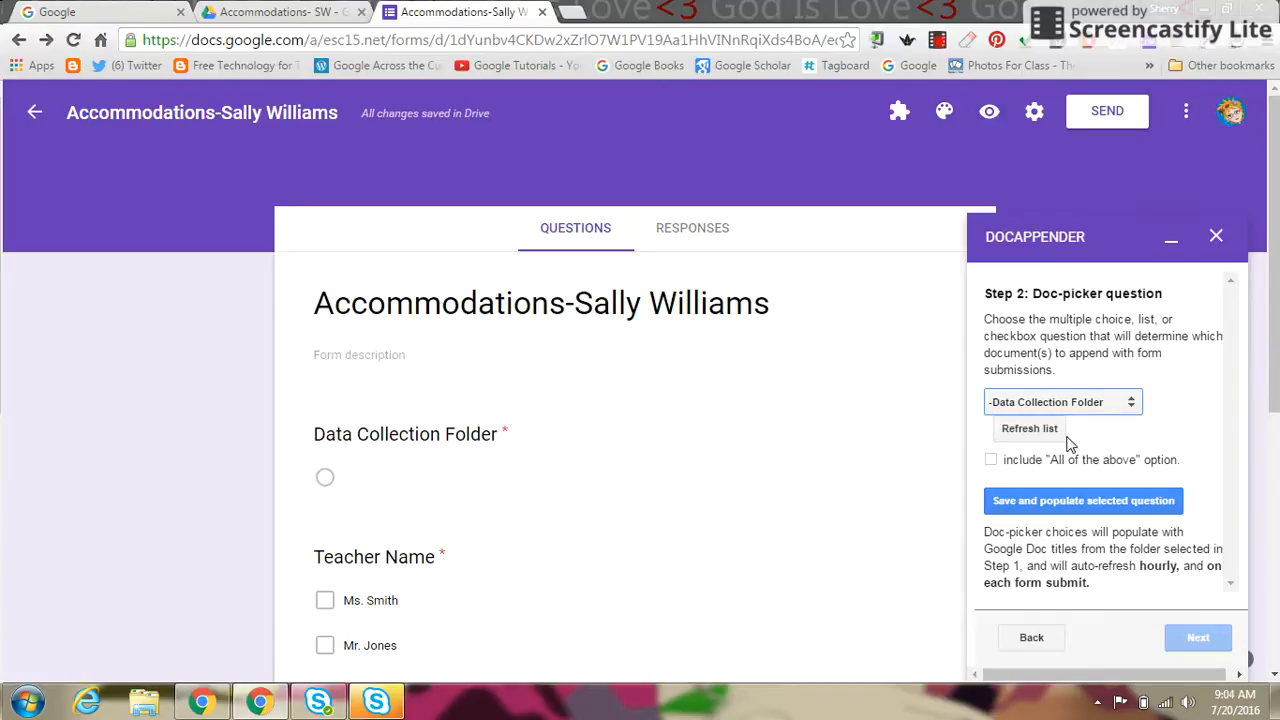
{"action": "left_click", "coordinate": [1117, 505]}
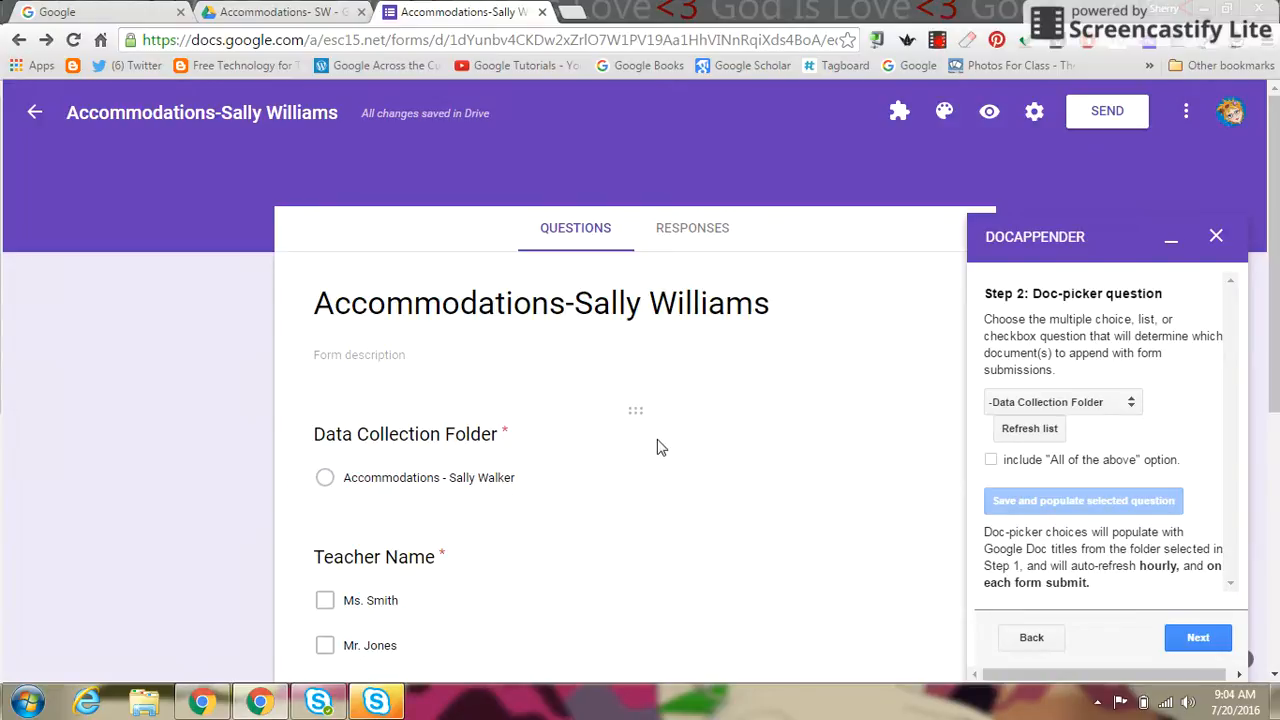
{"action": "left_click", "coordinate": [1192, 640]}
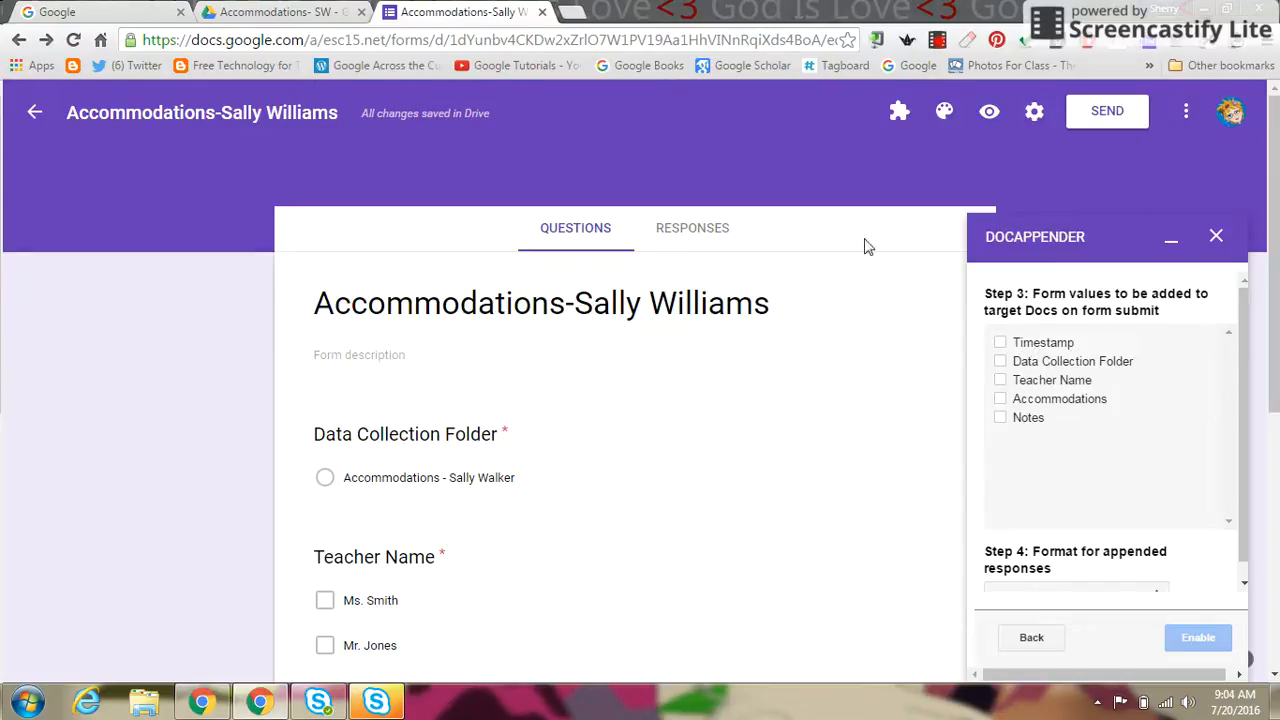
{"action": "left_click", "coordinate": [698, 229]}
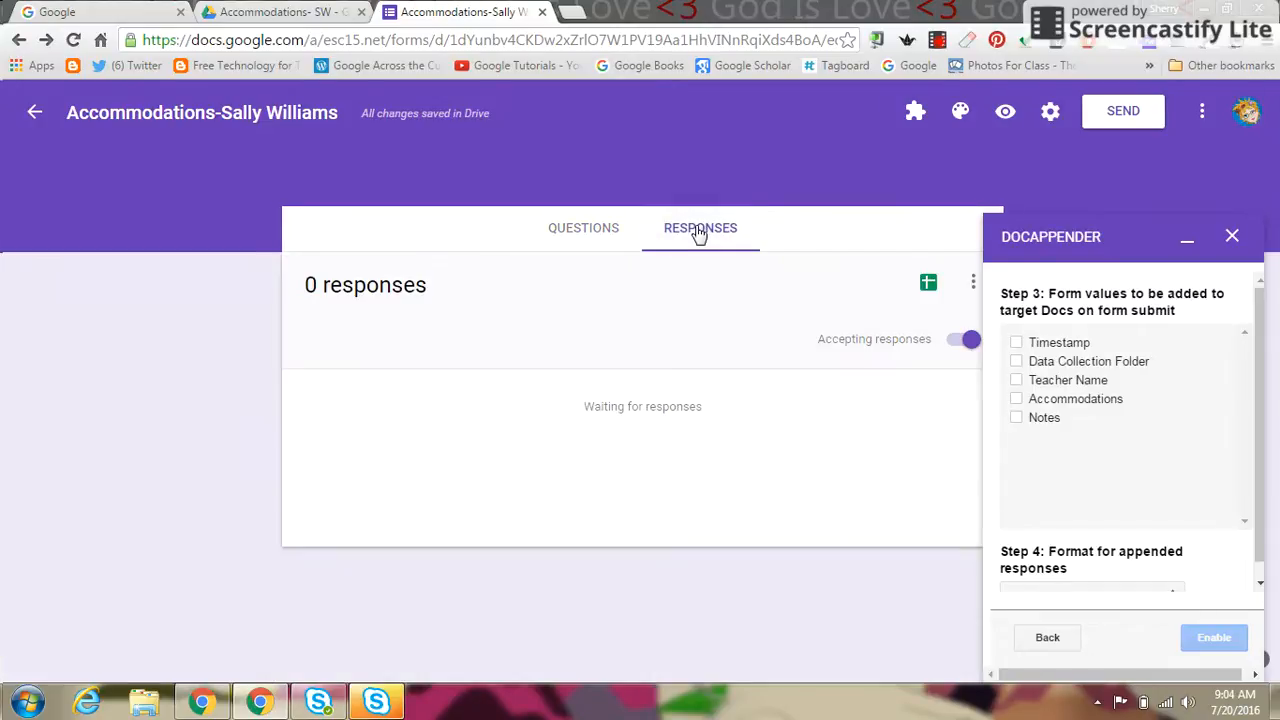
{"action": "left_click", "coordinate": [928, 287]}
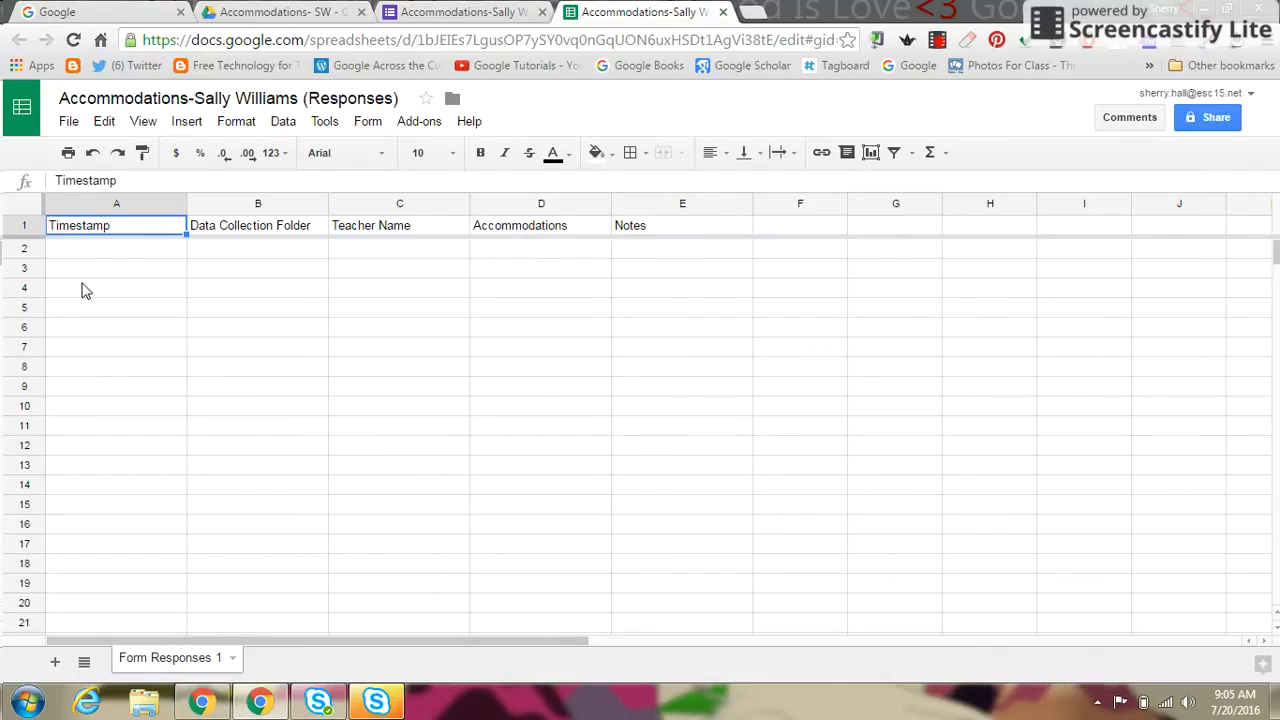
{"action": "left_click", "coordinate": [722, 12]}
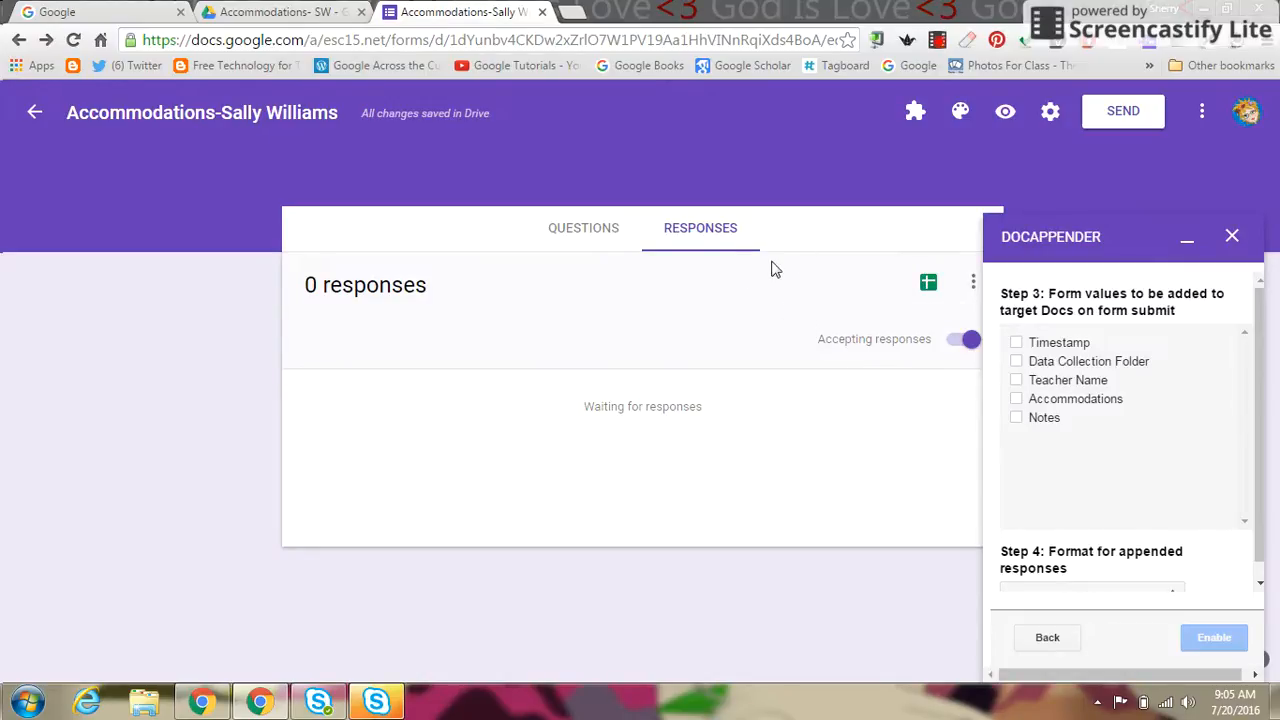
{"action": "left_click", "coordinate": [592, 234]}
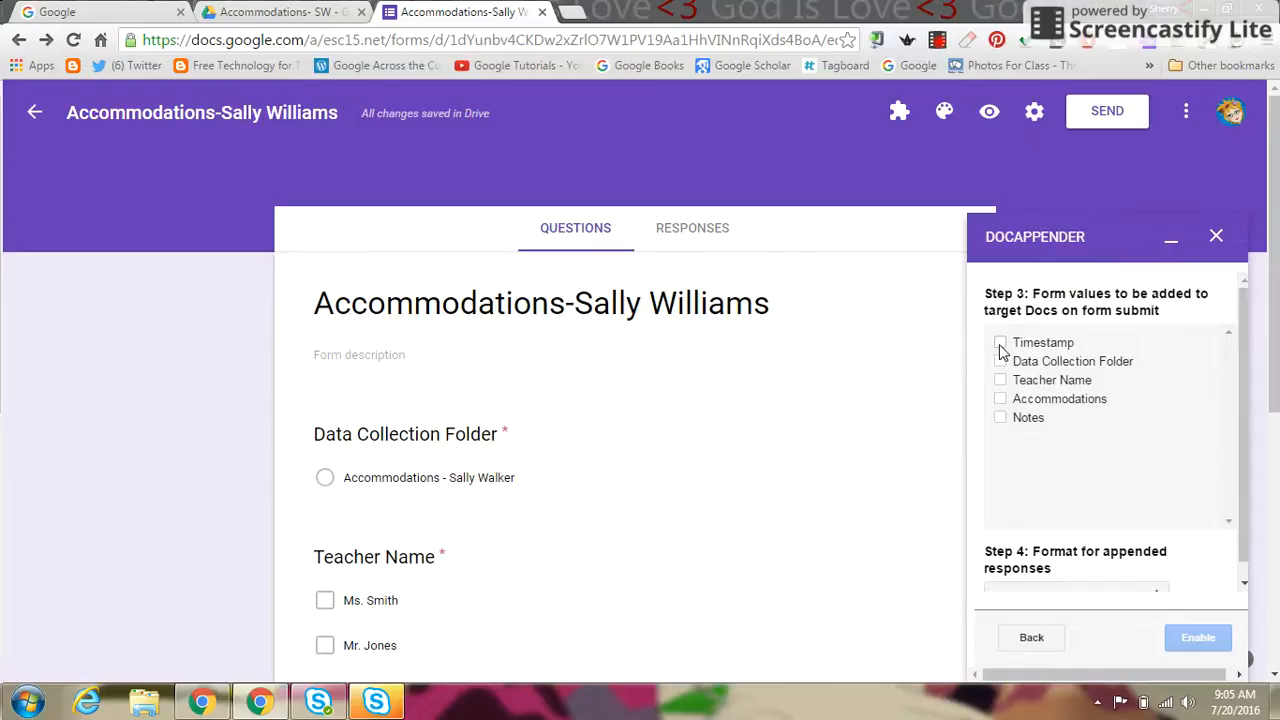
Step: Tick Timestamp, Teacher Name and Notes for appending, enable docAppender, and close its panel
{"action": "left_click", "coordinate": [1000, 344]}
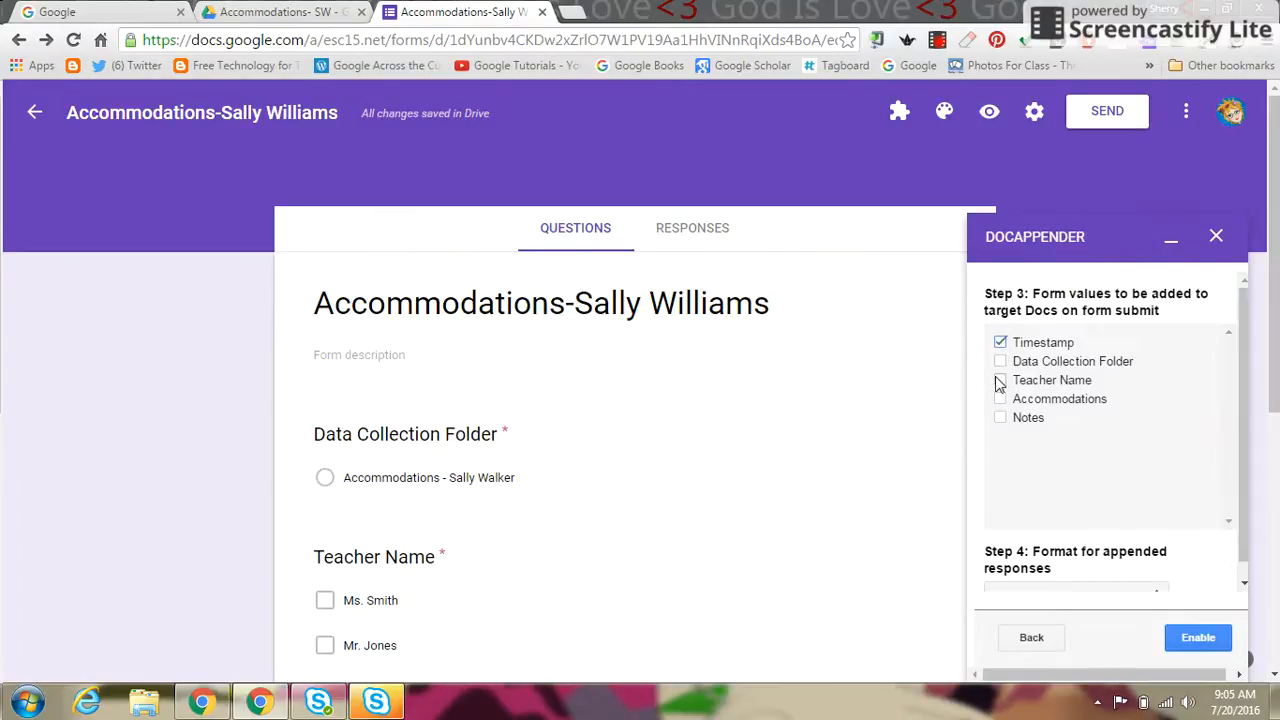
{"action": "left_click", "coordinate": [999, 383]}
{"action": "left_click", "coordinate": [1000, 417]}
{"action": "scroll", "coordinate": [1273, 410], "scroll_direction": "down", "scroll_amount": 1}
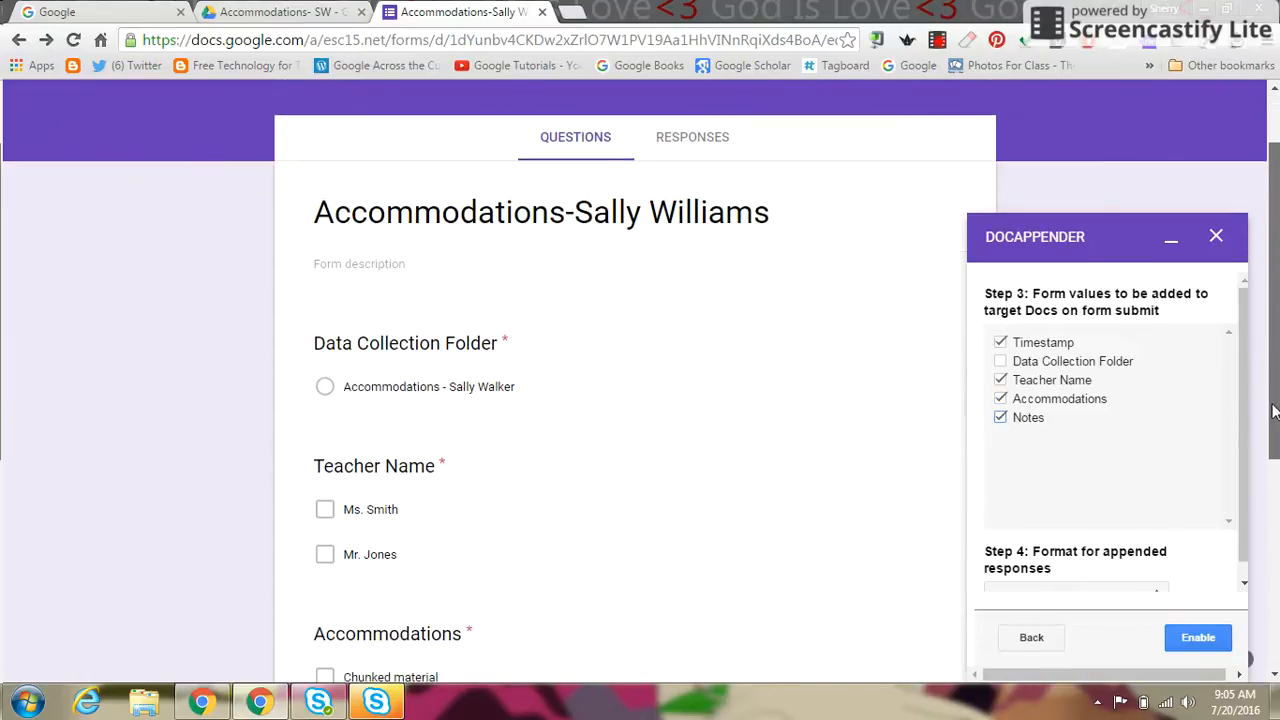
{"action": "scroll", "coordinate": [1273, 410], "scroll_direction": "down", "scroll_amount": 1}
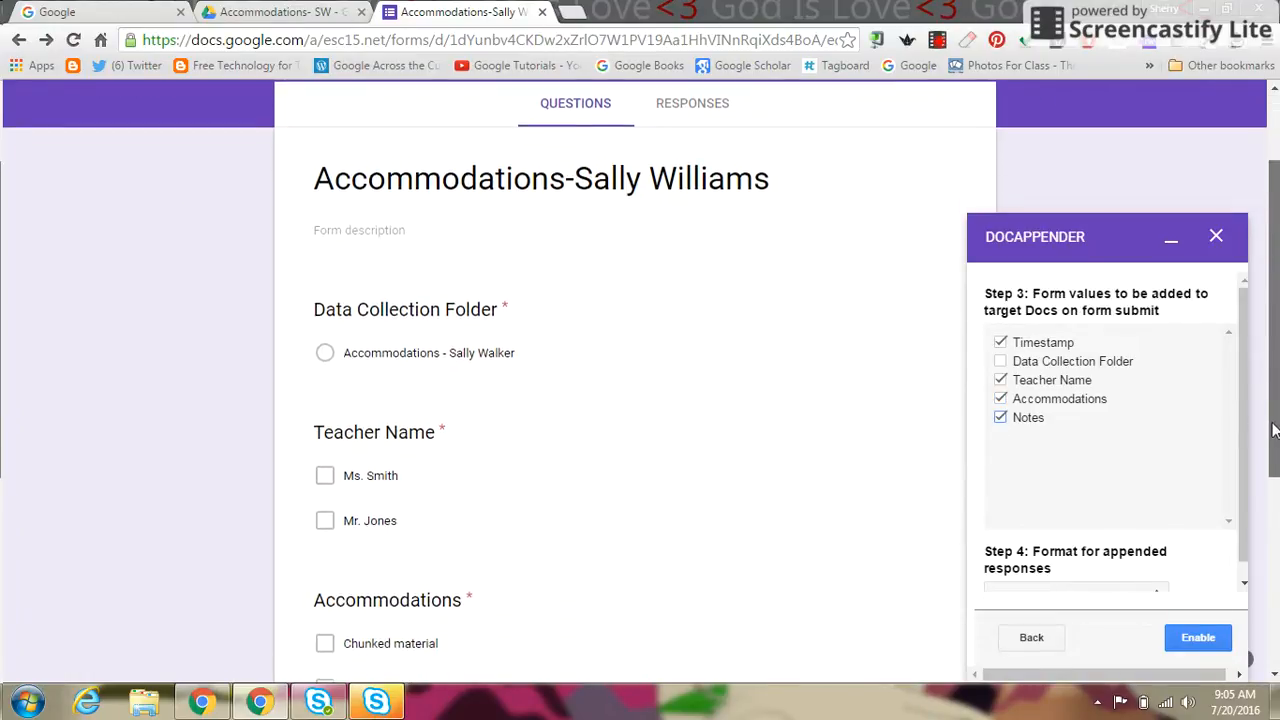
{"action": "left_click", "coordinate": [1187, 644]}
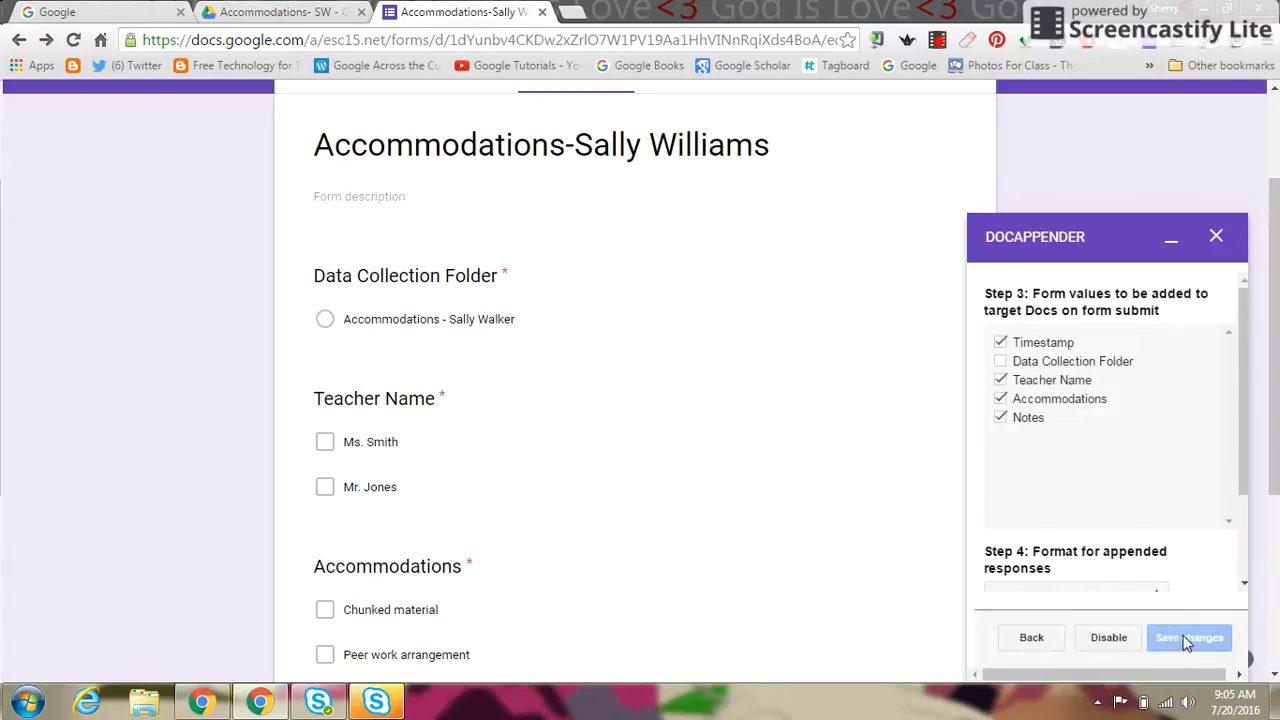
{"action": "left_click", "coordinate": [1216, 239]}
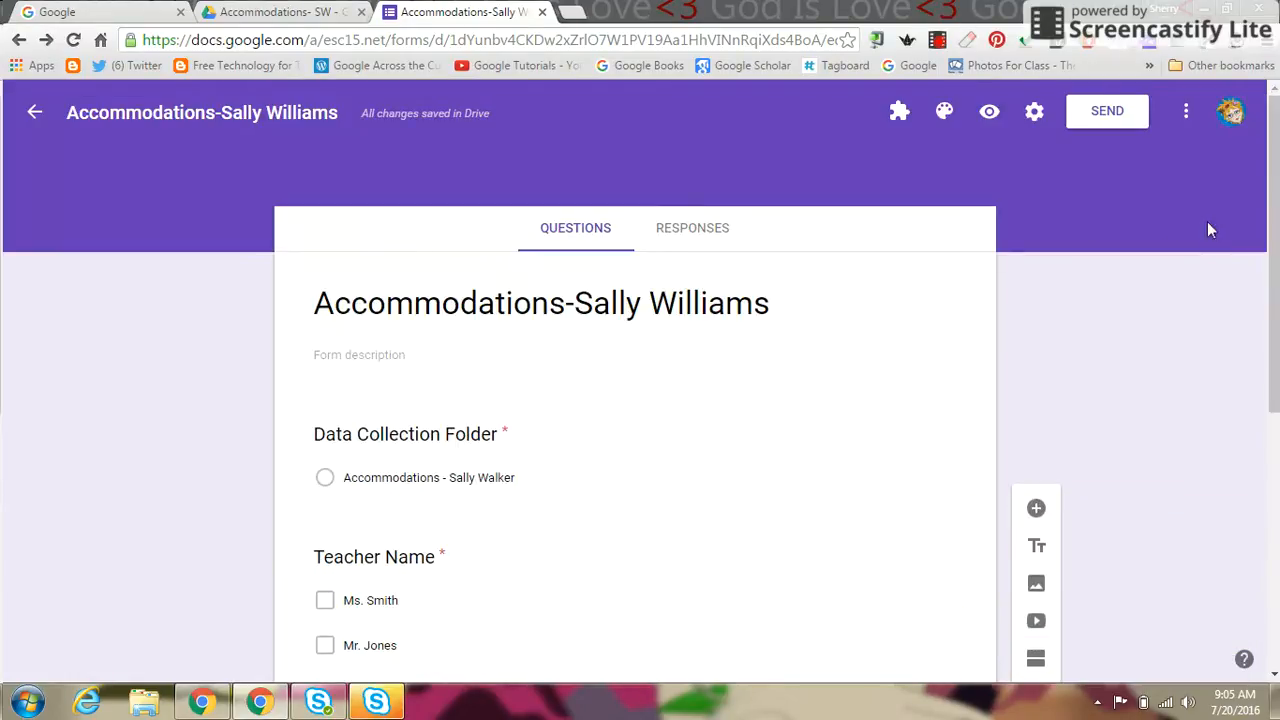
Step: Uncheck the Region 15 users restriction in the form settings and save
{"action": "left_click", "coordinate": [1034, 118]}
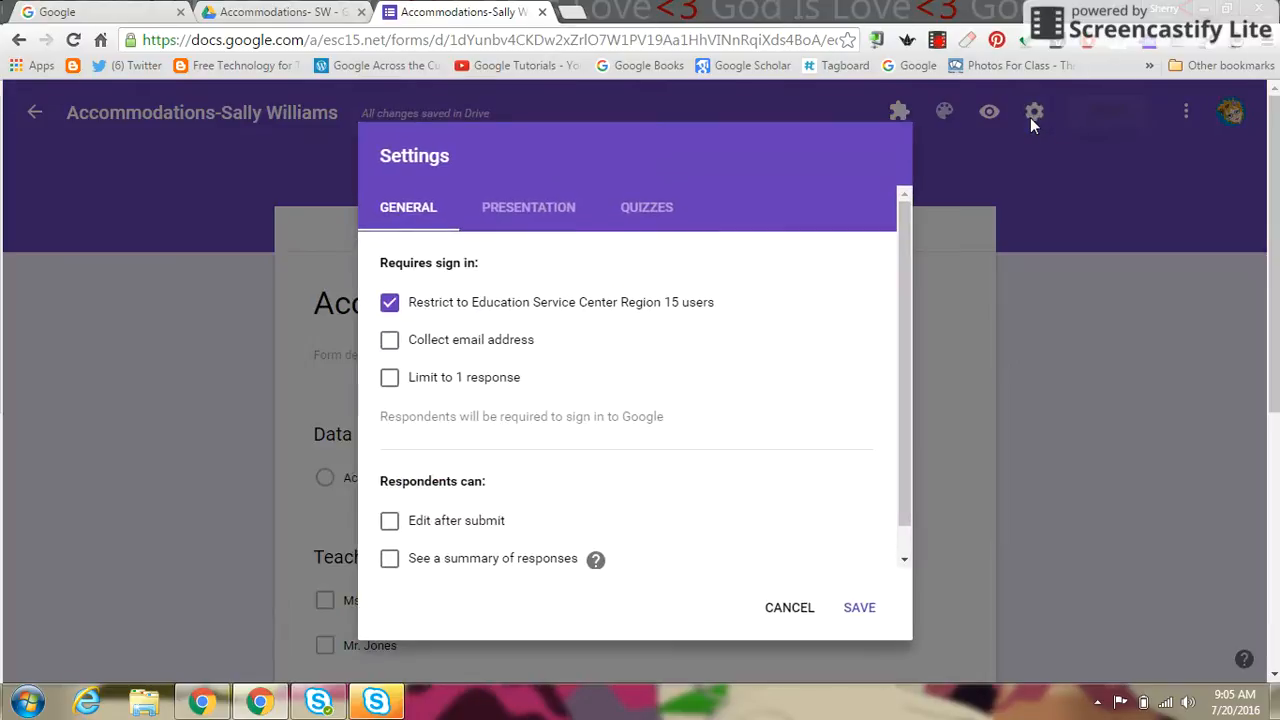
{"action": "left_click", "coordinate": [389, 303]}
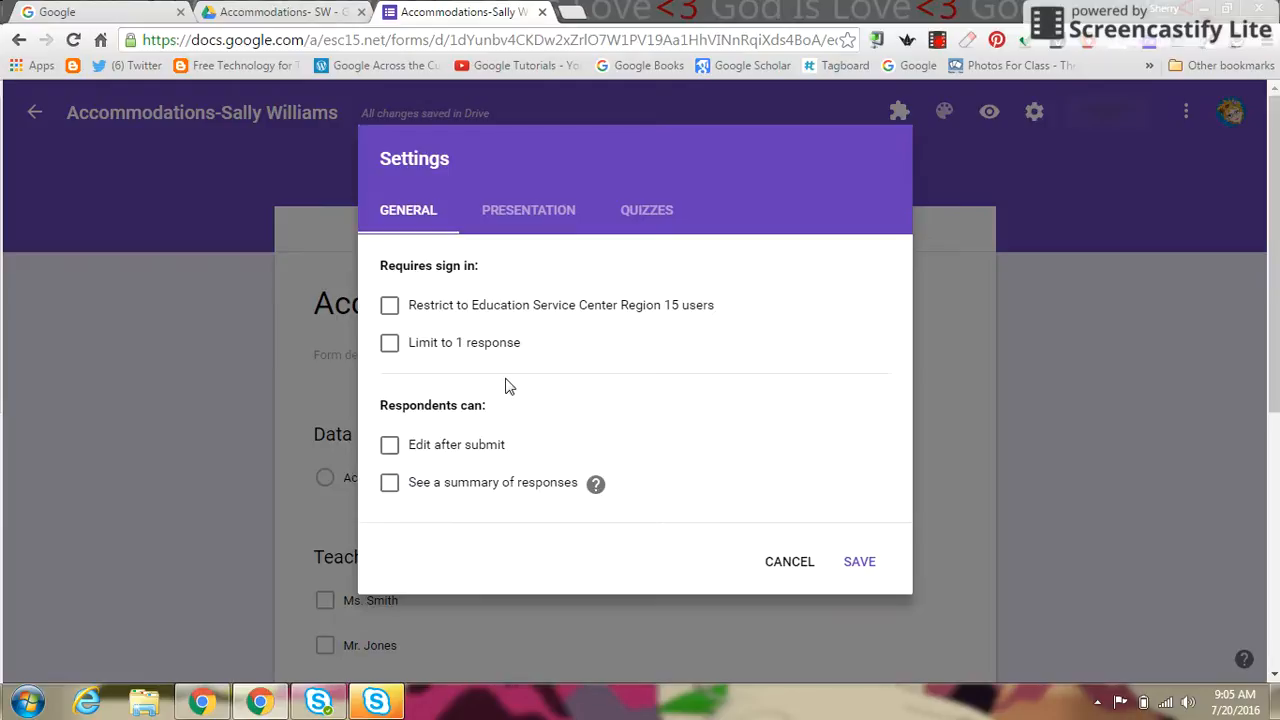
{"action": "left_click", "coordinate": [859, 563]}
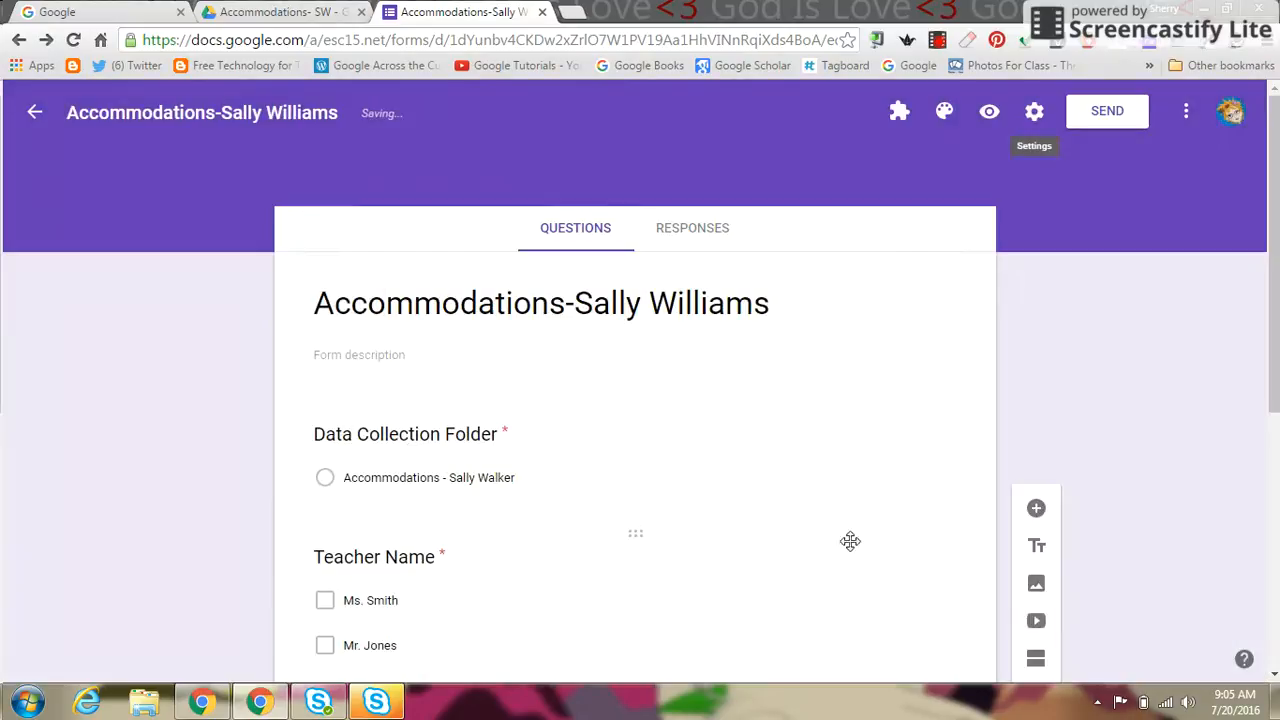
Step: Copy the form's shortened share link
{"action": "left_click", "coordinate": [1103, 120]}
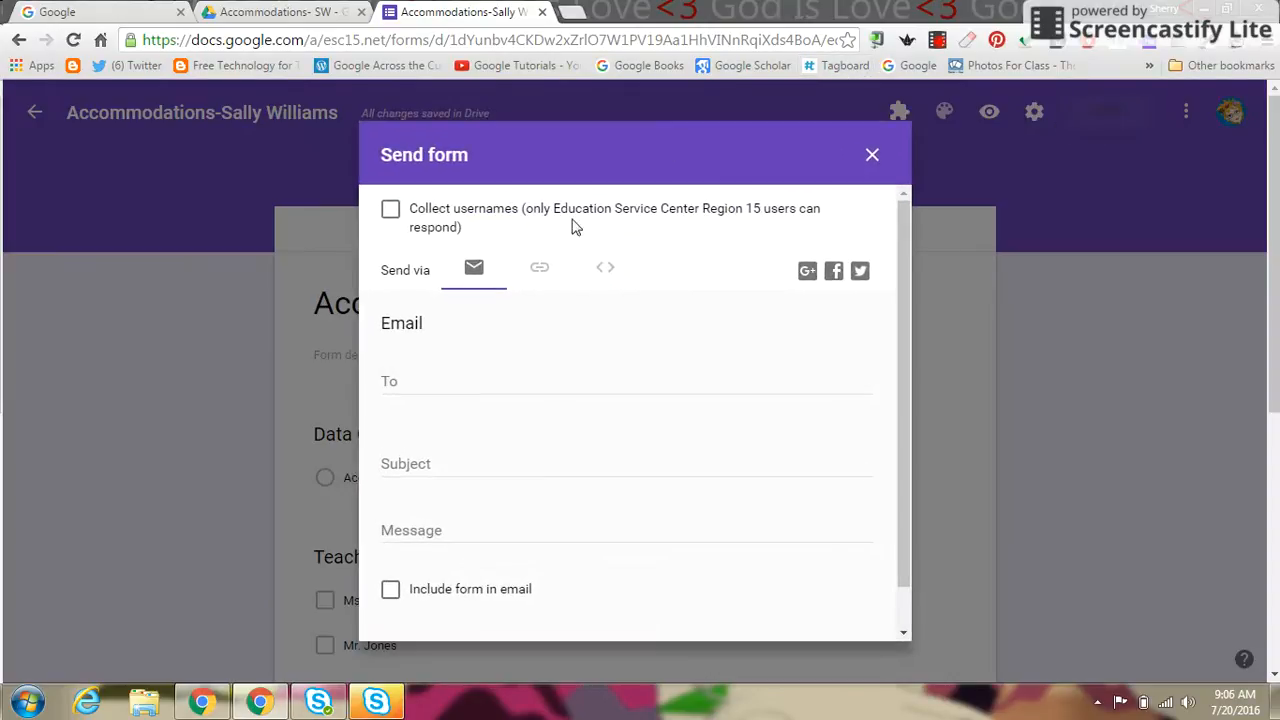
{"action": "left_click", "coordinate": [540, 278]}
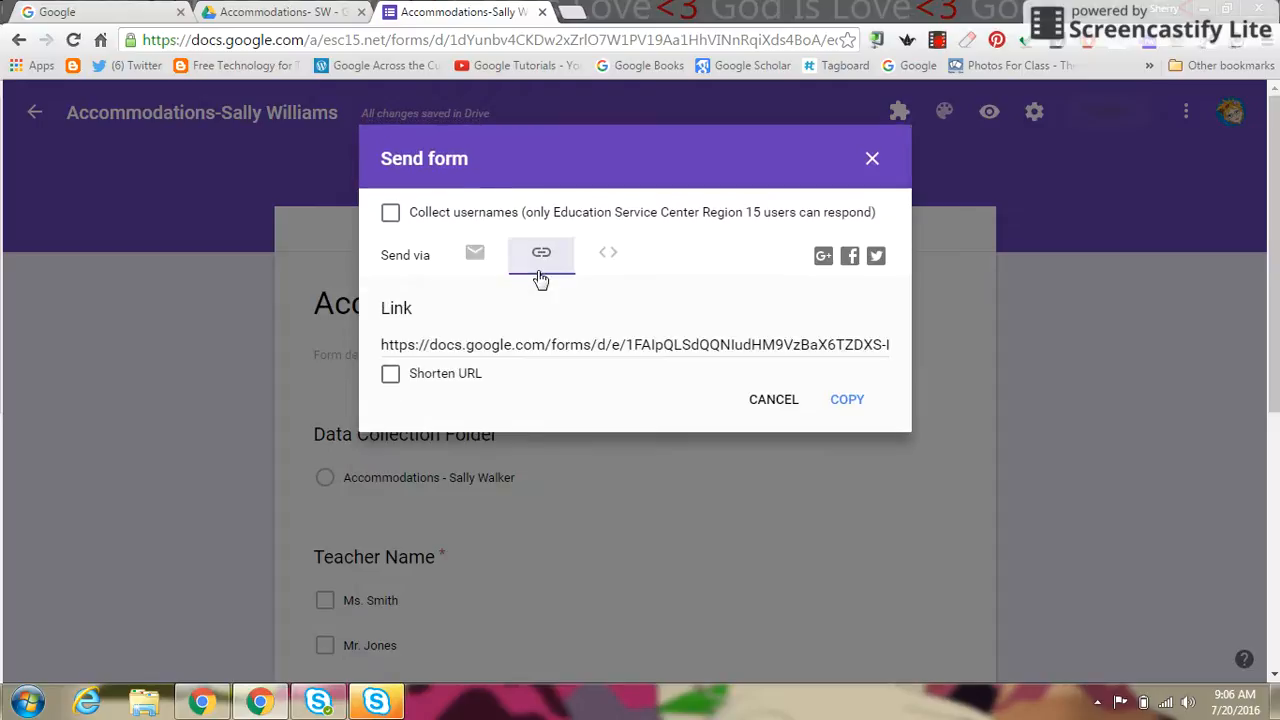
{"action": "left_click", "coordinate": [390, 376]}
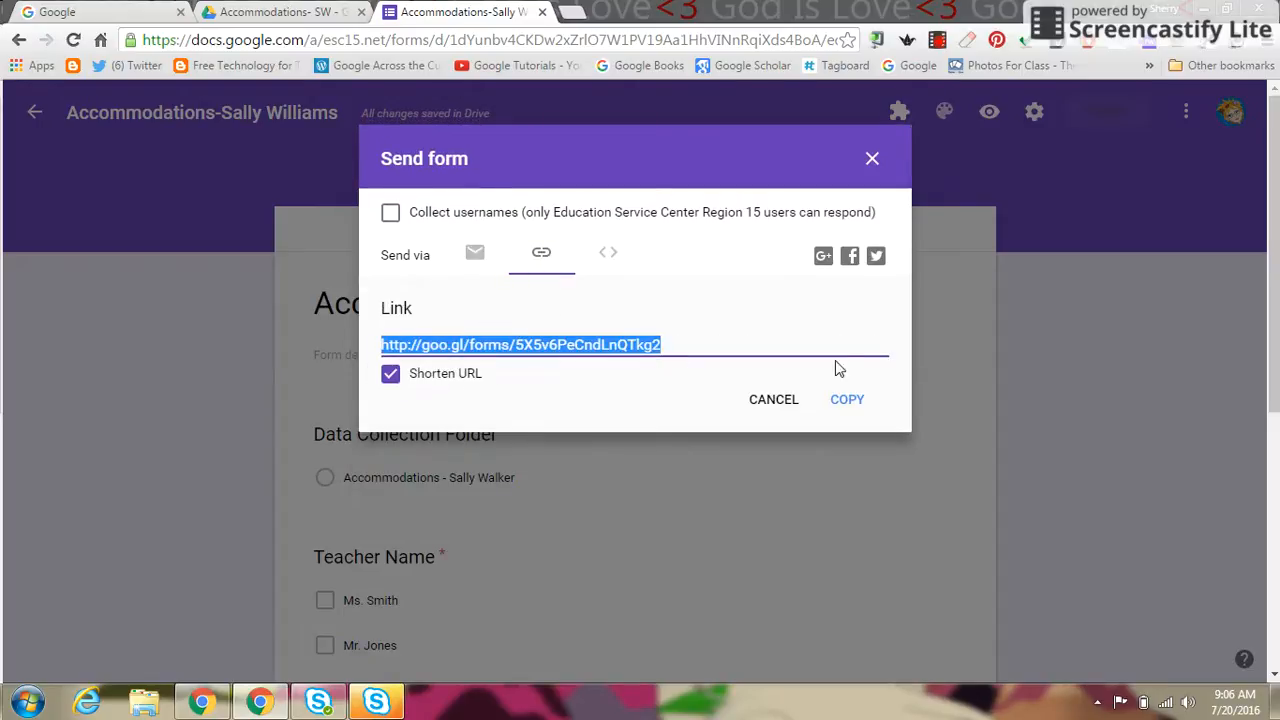
{"action": "left_click", "coordinate": [846, 400]}
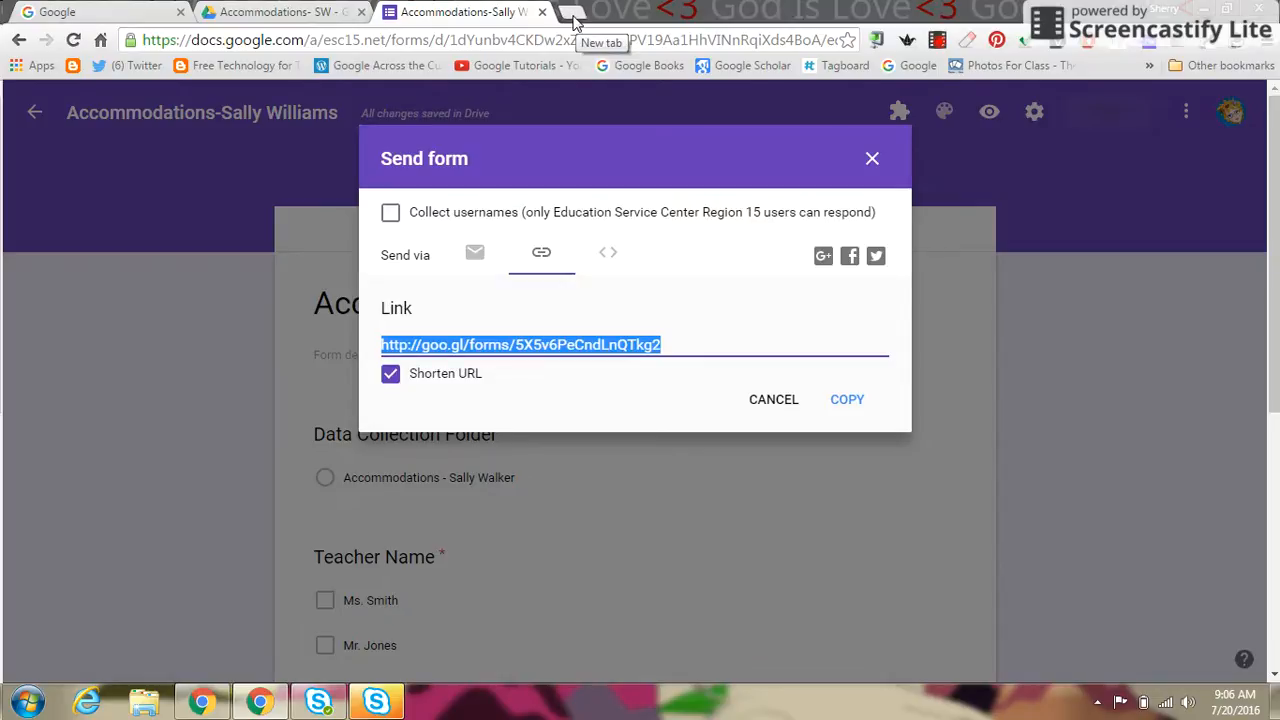
Step: Paste the short link into a new browser tab and load the live form
{"action": "left_click", "coordinate": [570, 14]}
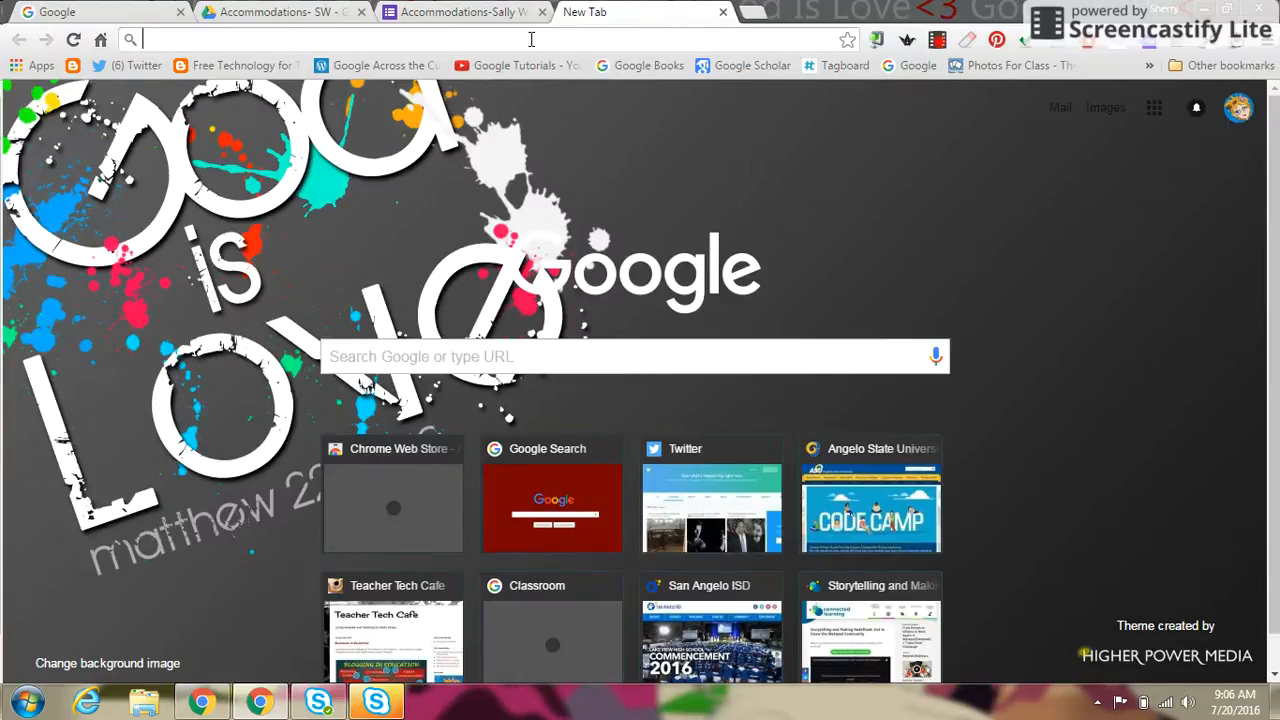
{"action": "right_click", "coordinate": [531, 39]}
{"action": "left_click", "coordinate": [564, 131]}
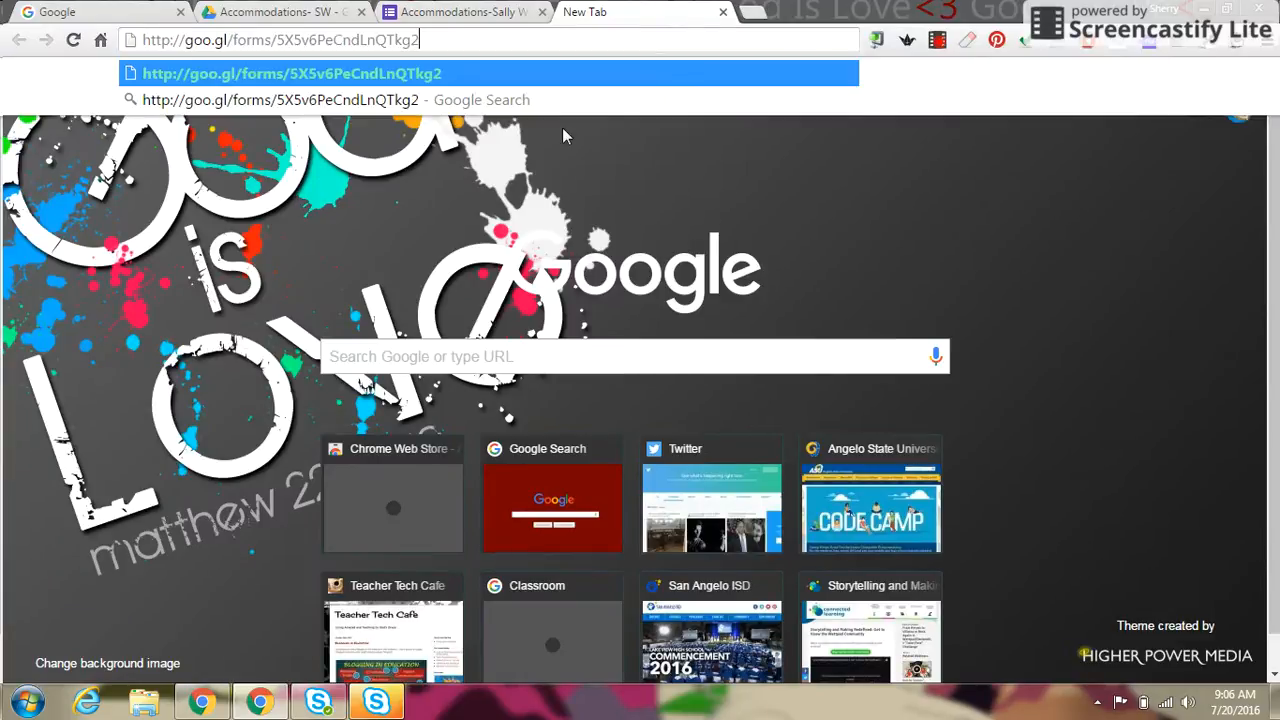
{"action": "key", "text": "Return"}
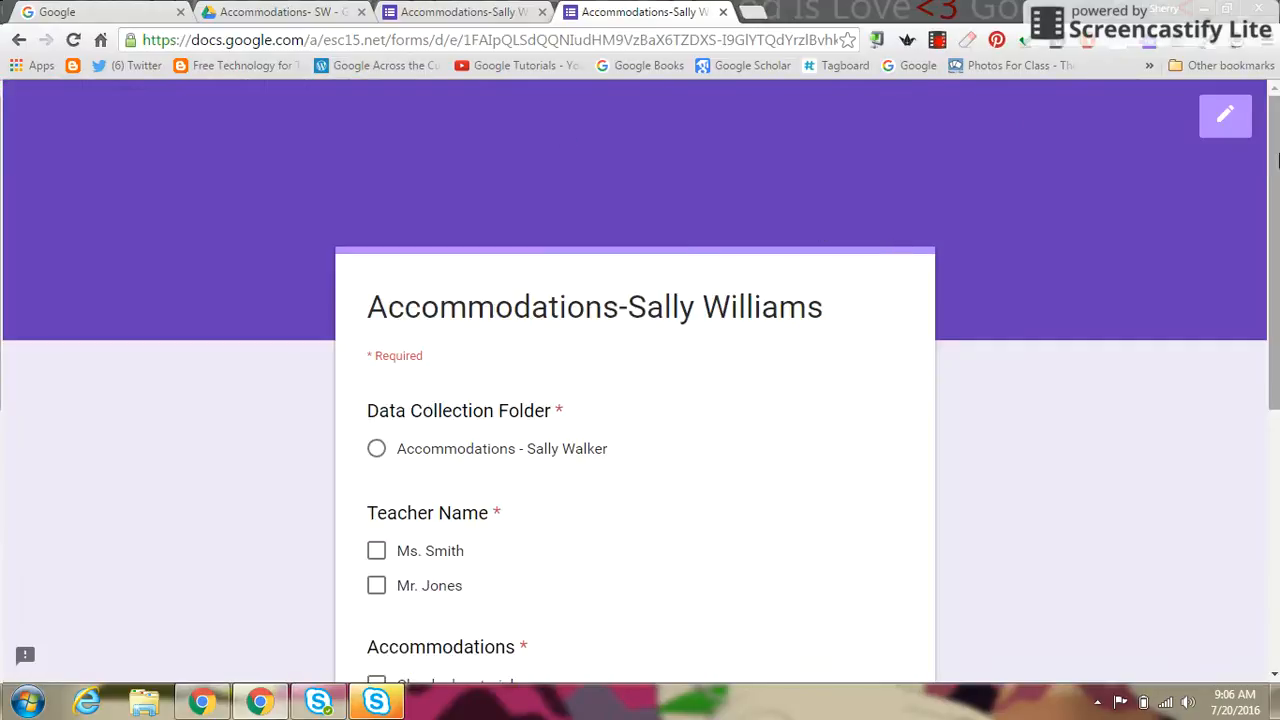
Step: Select the student's folder, the first teacher, Chunked material, and Other as 'Visual representations'
{"action": "left_click_drag", "start_coordinate": [1268, 192], "coordinate": [1273, 303]}
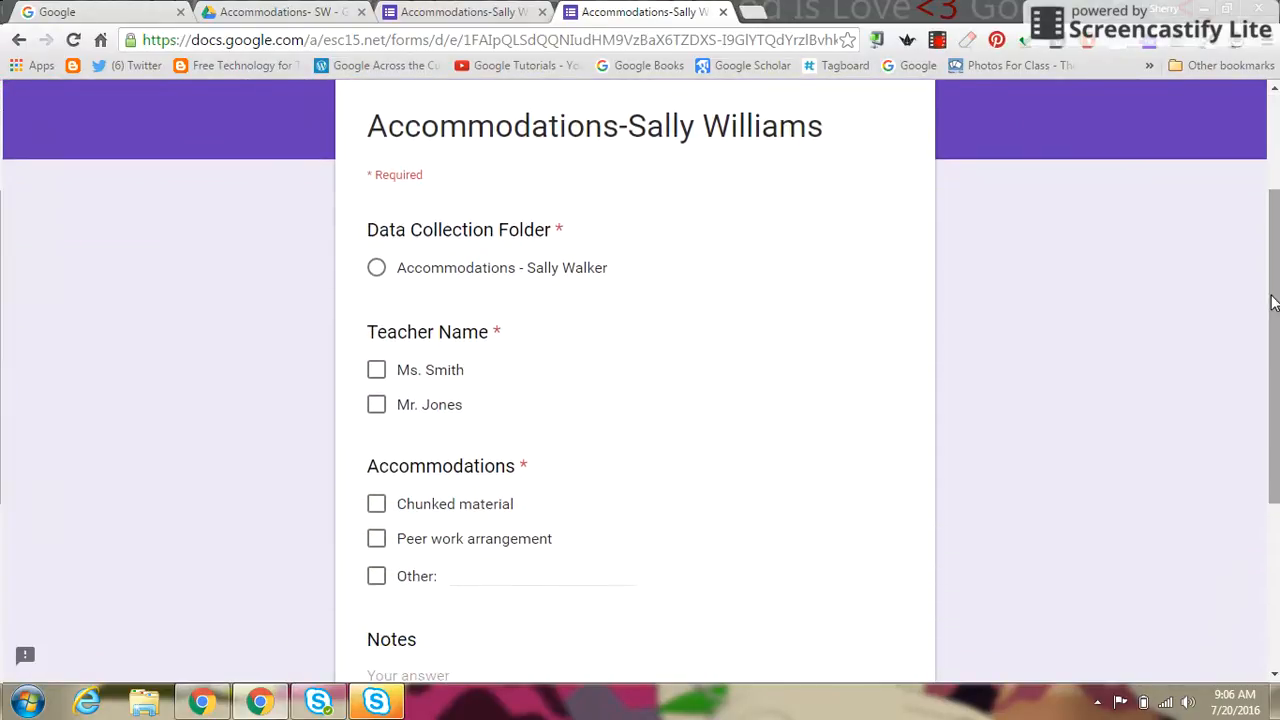
{"action": "left_click", "coordinate": [375, 269]}
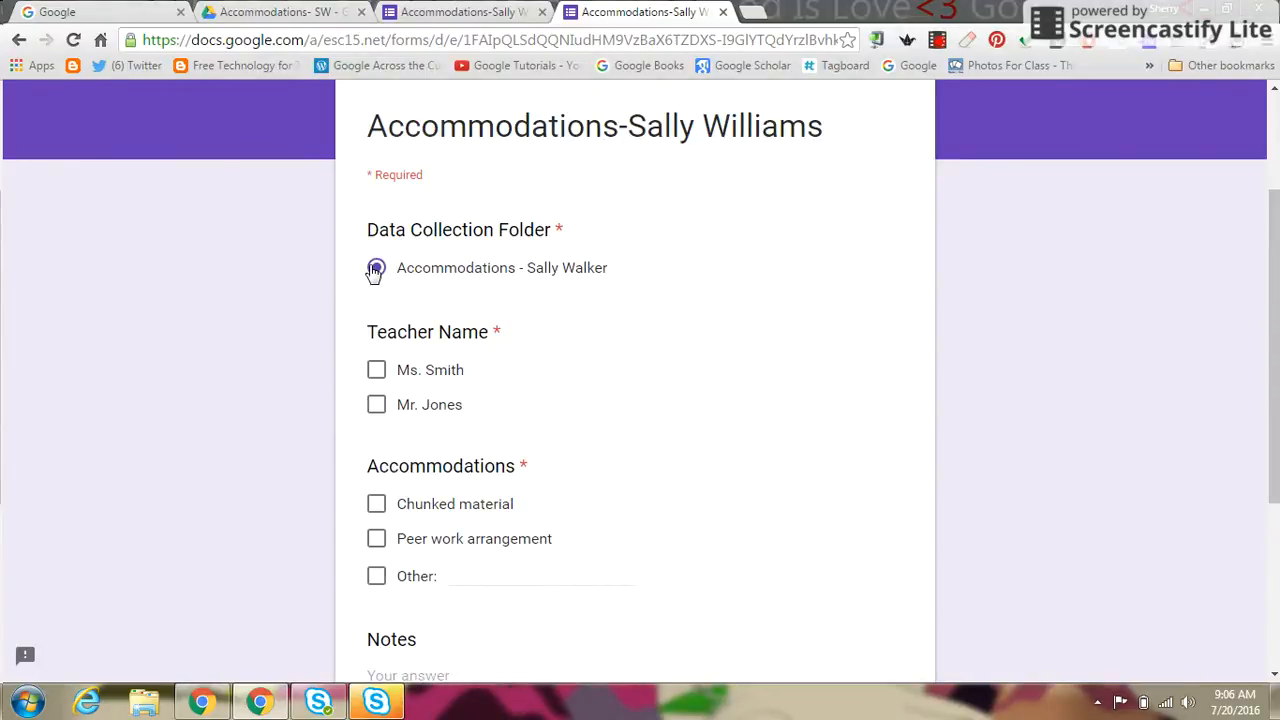
{"action": "left_click", "coordinate": [376, 371]}
{"action": "left_click", "coordinate": [376, 507]}
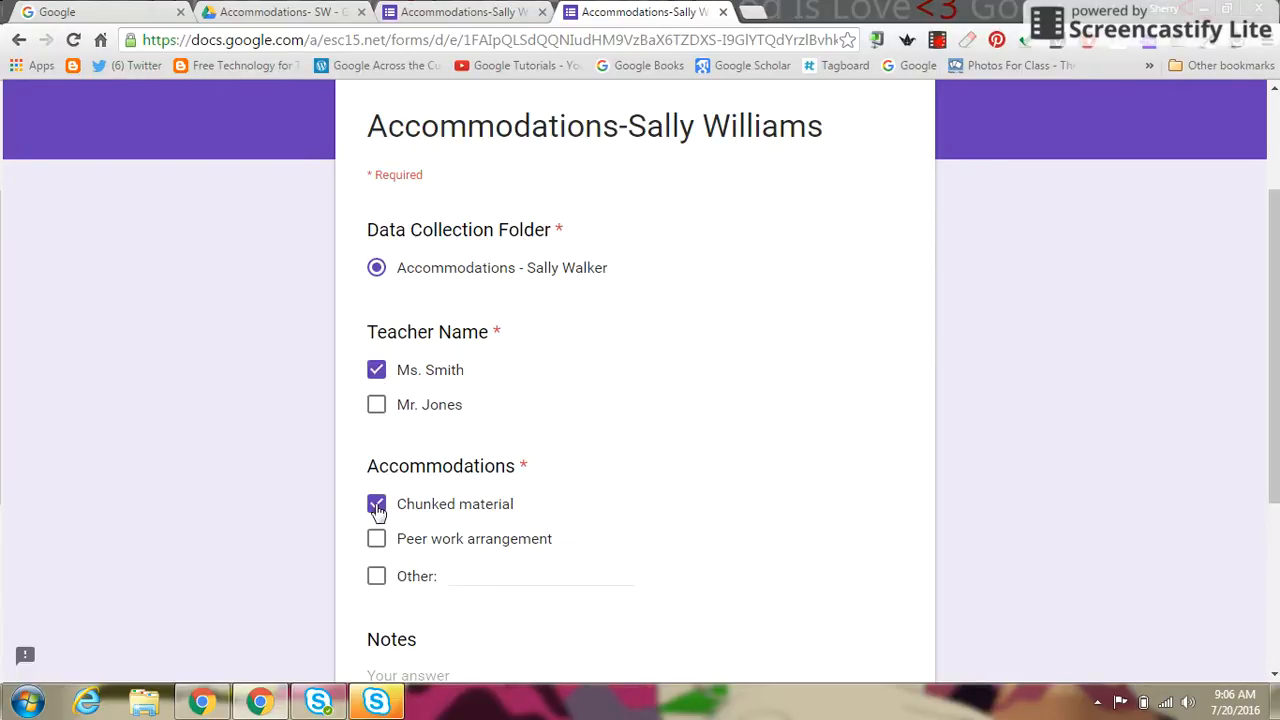
{"action": "left_click", "coordinate": [376, 578]}
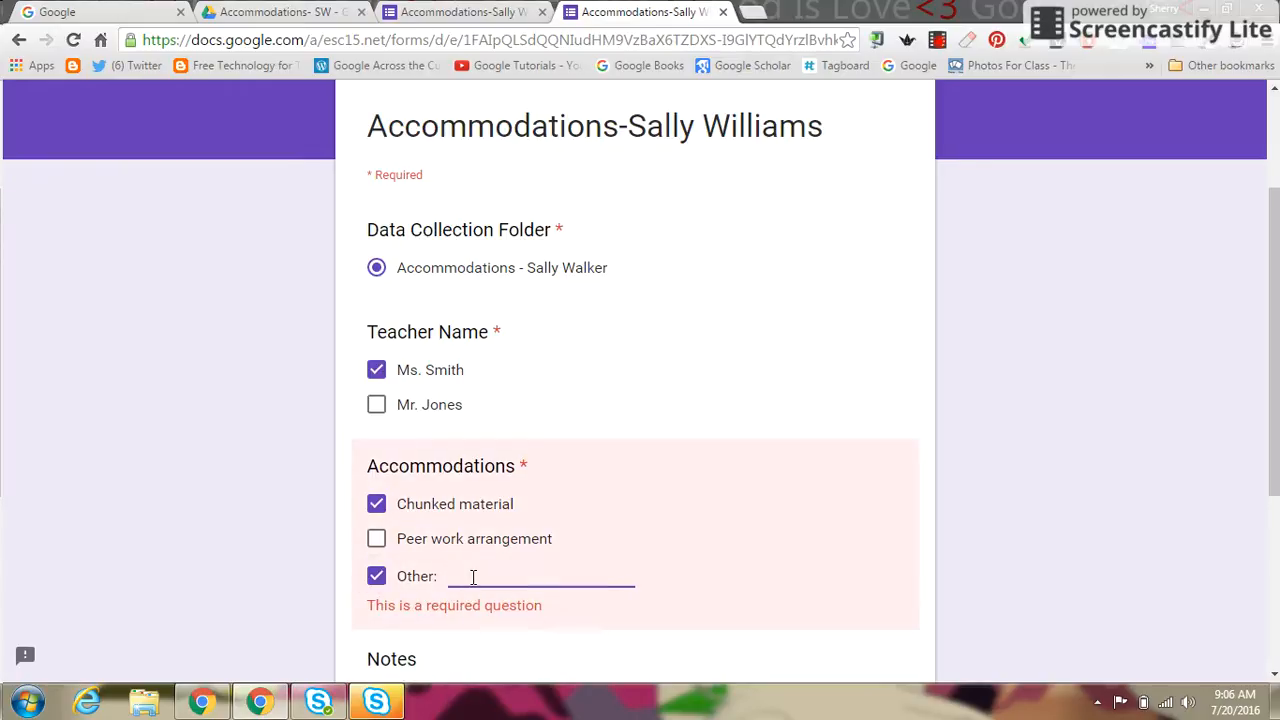
{"action": "type", "text": "Visua"}
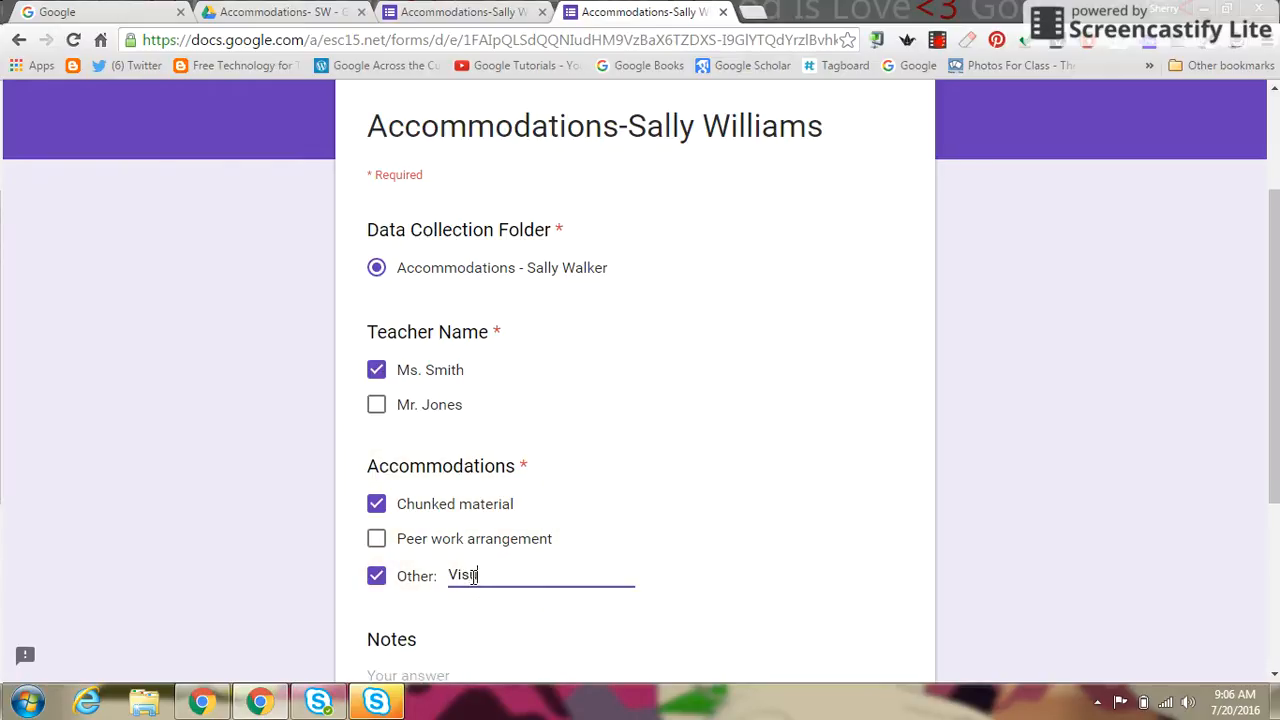
{"action": "type", "text": "l representations"}
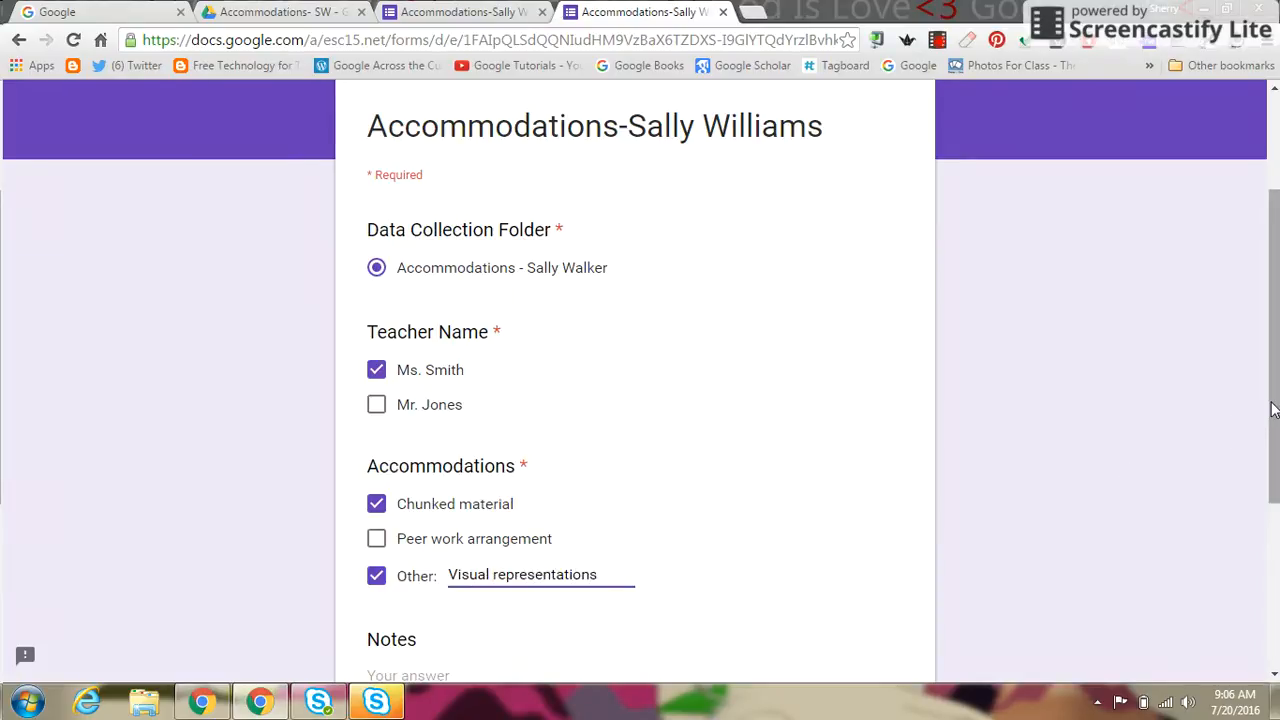
Step: Enter a note about 15 minutes mastering 5 new vocabulary words and submit the response
{"action": "left_click_drag", "start_coordinate": [1272, 412], "coordinate": [1256, 537]}
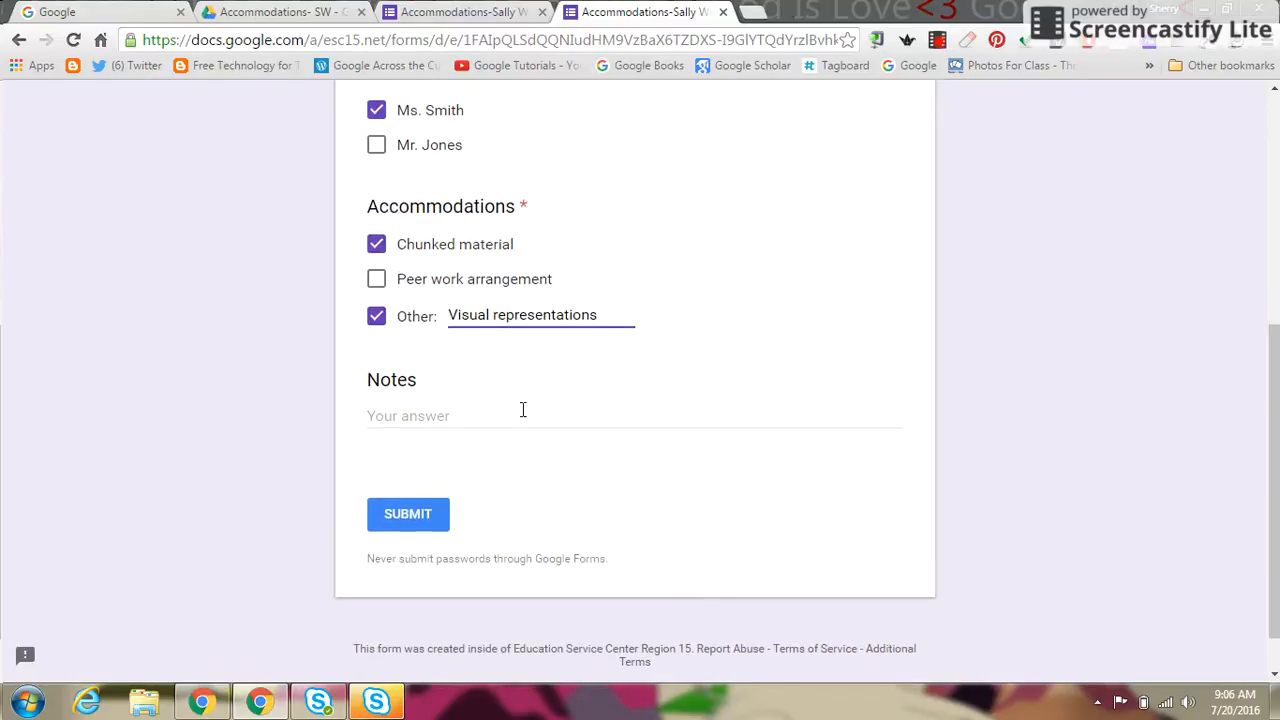
{"action": "left_click", "coordinate": [433, 422]}
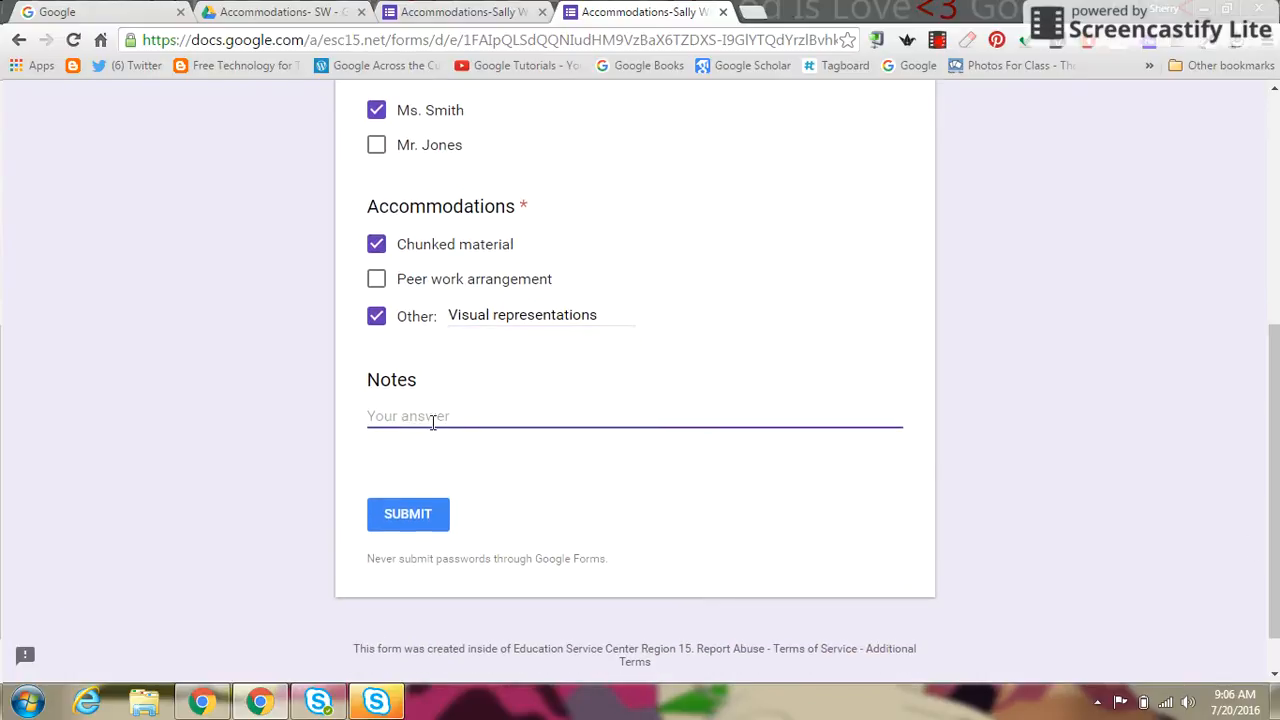
{"action": "type", "text": "Sally worked for 15 minutes"}
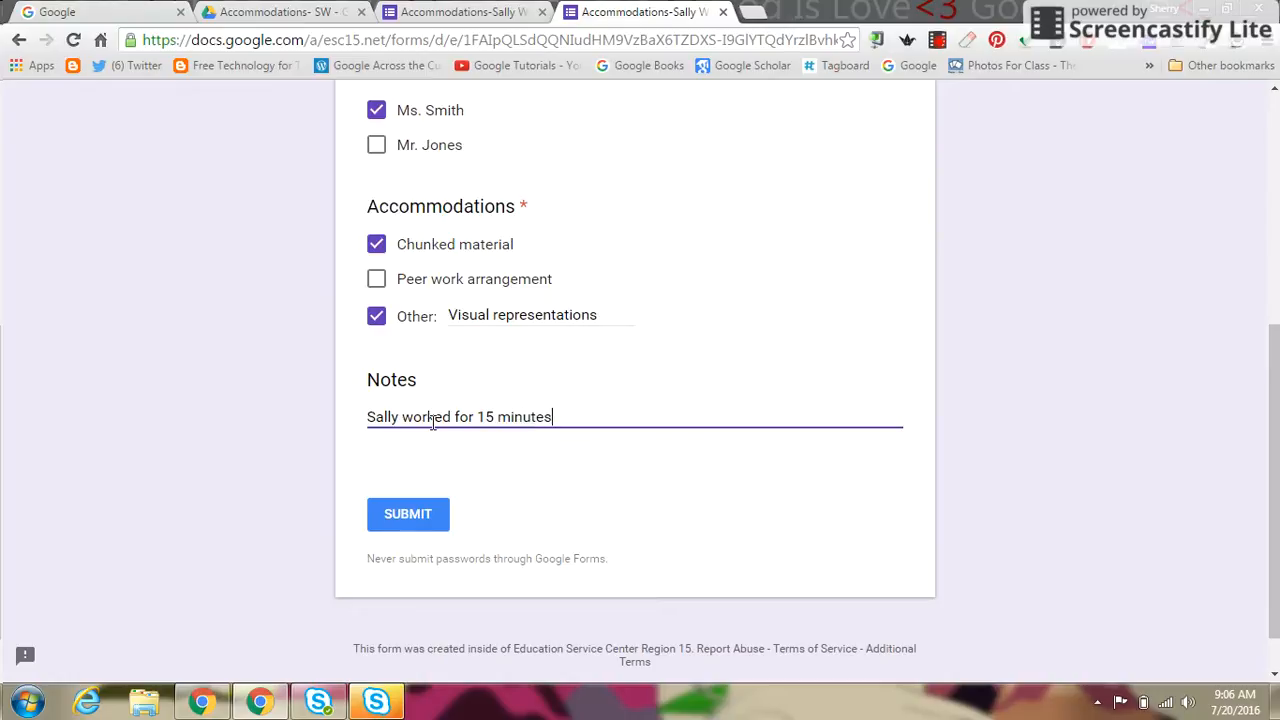
{"action": "type", "text": " to sort and"}
{"action": "key", "text": "BackSpace"}
{"action": "key", "text": "BackSpace"}
{"action": "key", "text": "BackSpace"}
{"action": "type", "text": "ster"}
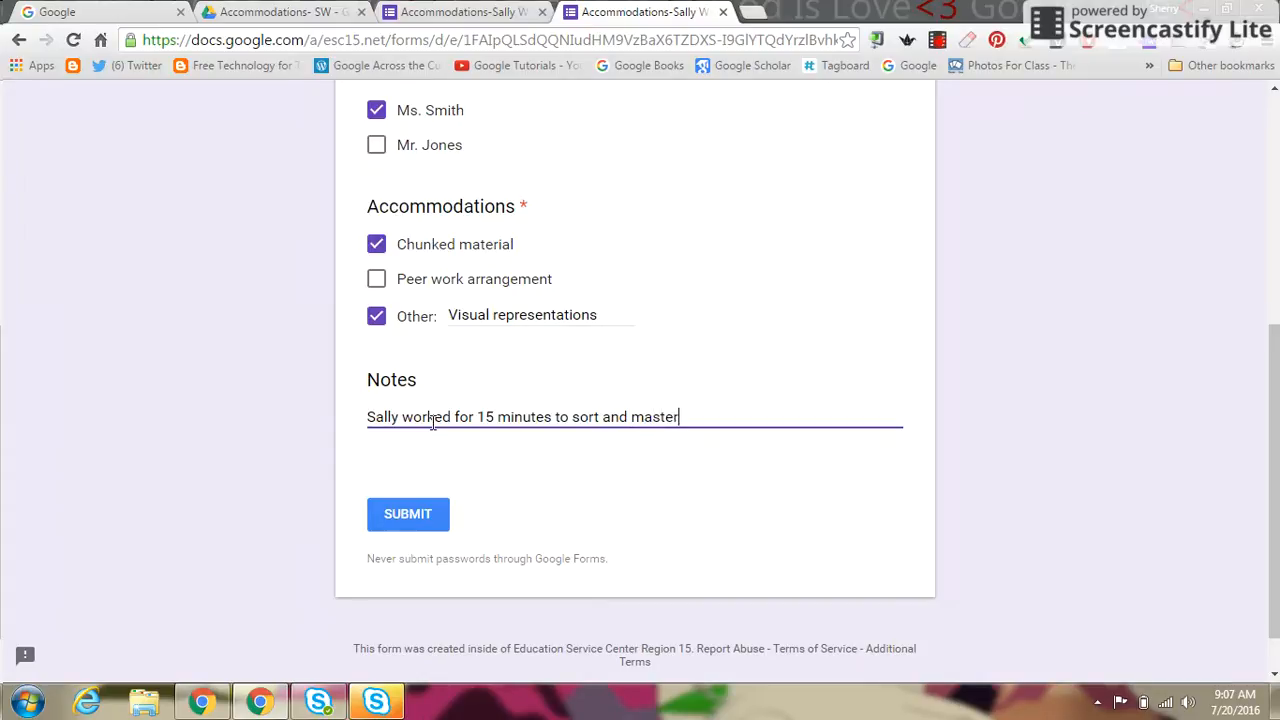
{"action": "type", "text": " 5 new vocabulary words."}
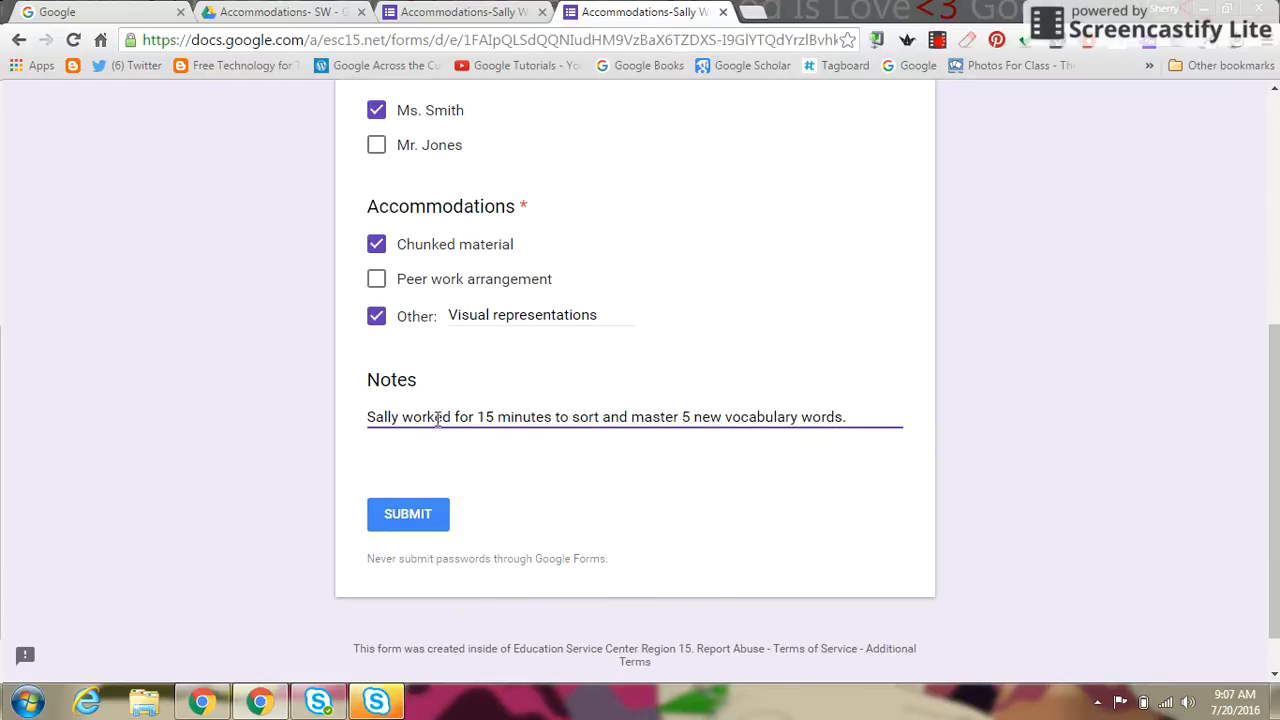
{"action": "left_click", "coordinate": [407, 520]}
{"action": "left_click", "coordinate": [405, 519]}
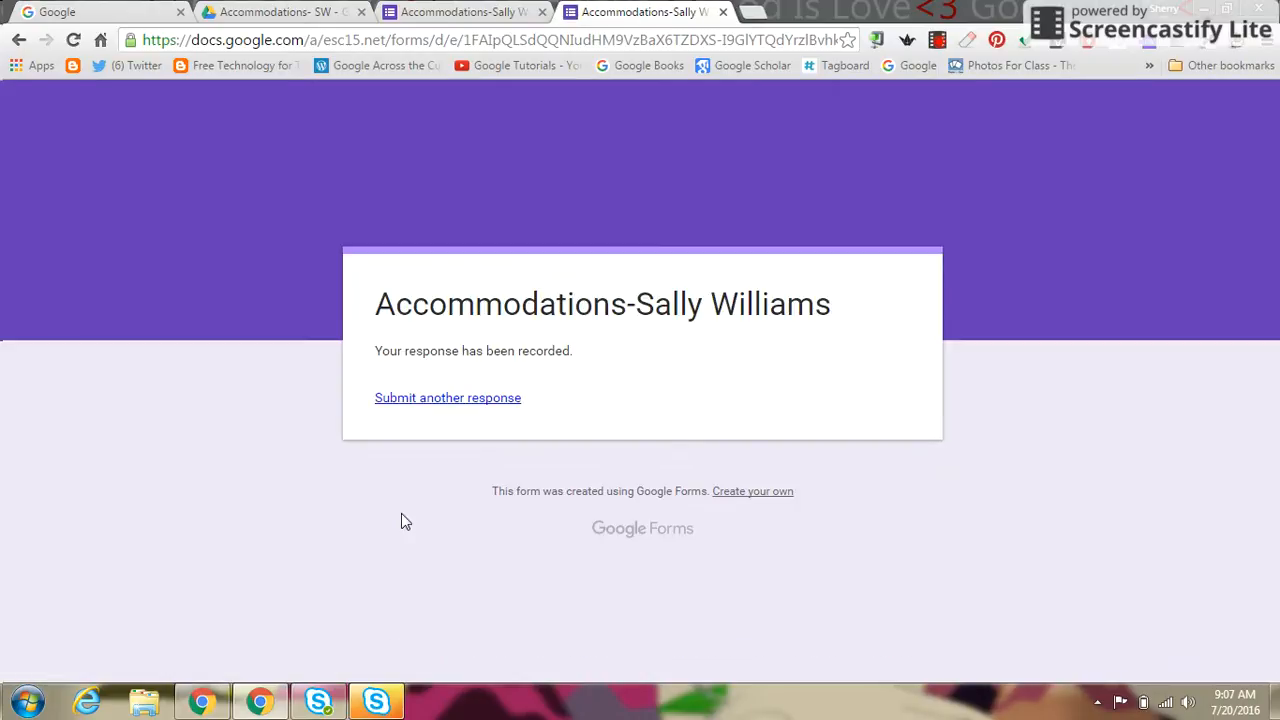
Step: Open the student's accommodations doc from the Drive folder to view the appended bullets
{"action": "left_click", "coordinate": [240, 14]}
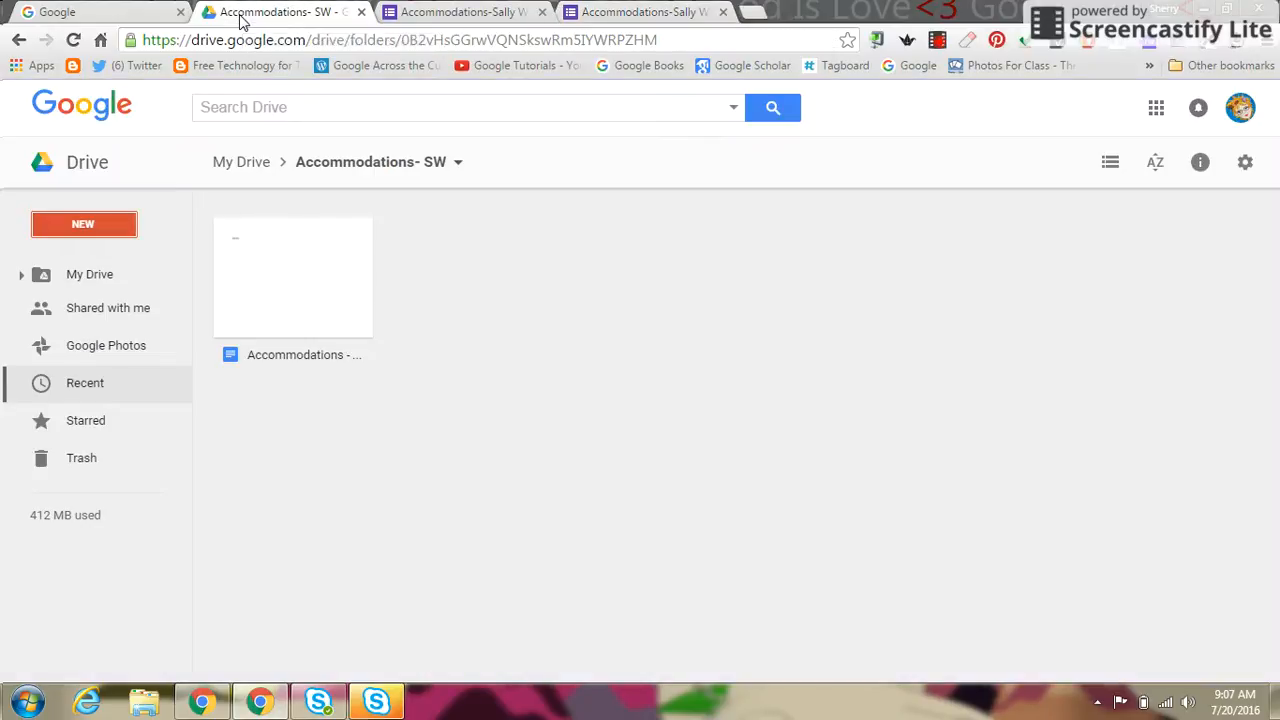
{"action": "double_click", "coordinate": [268, 300]}
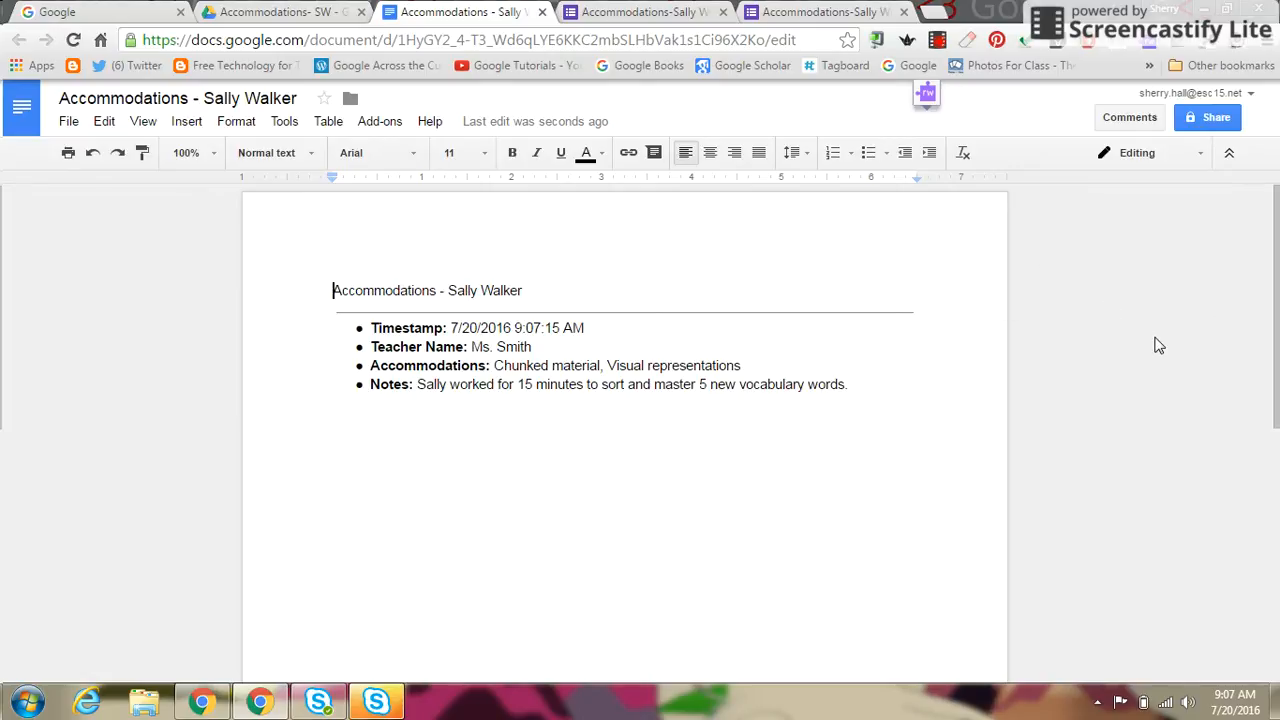
{"action": "left_click", "coordinate": [940, 44]}
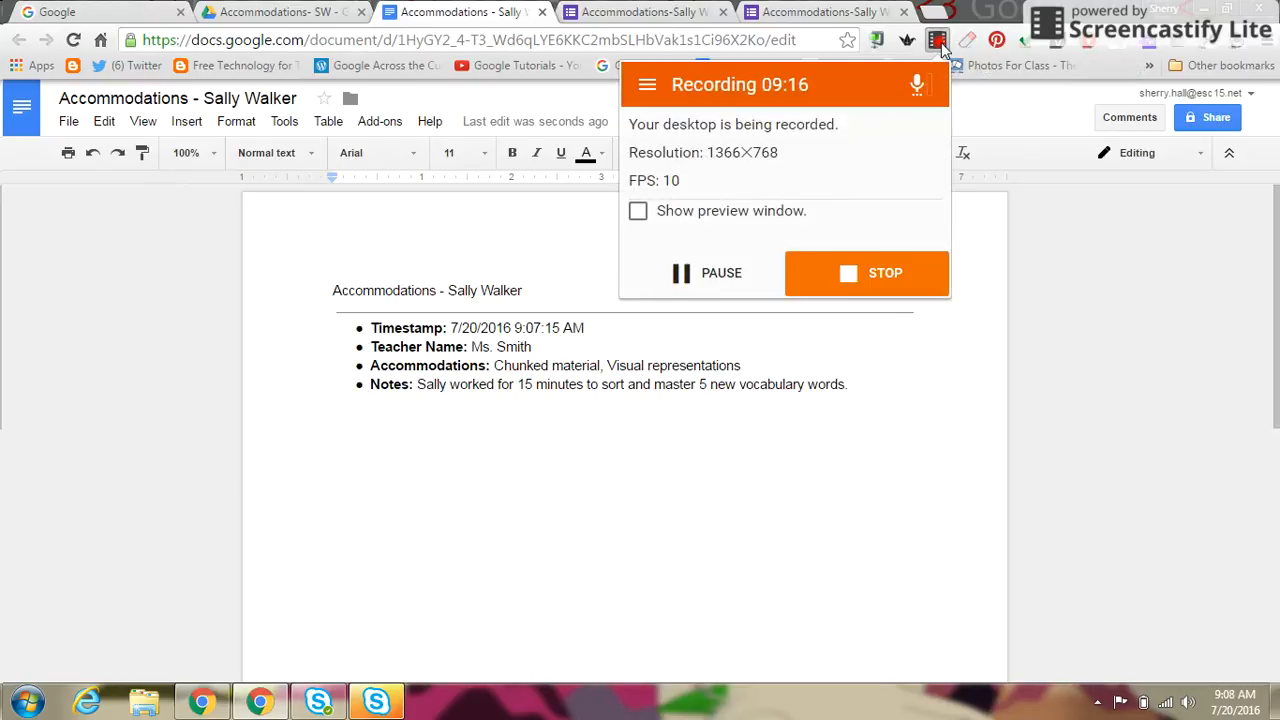